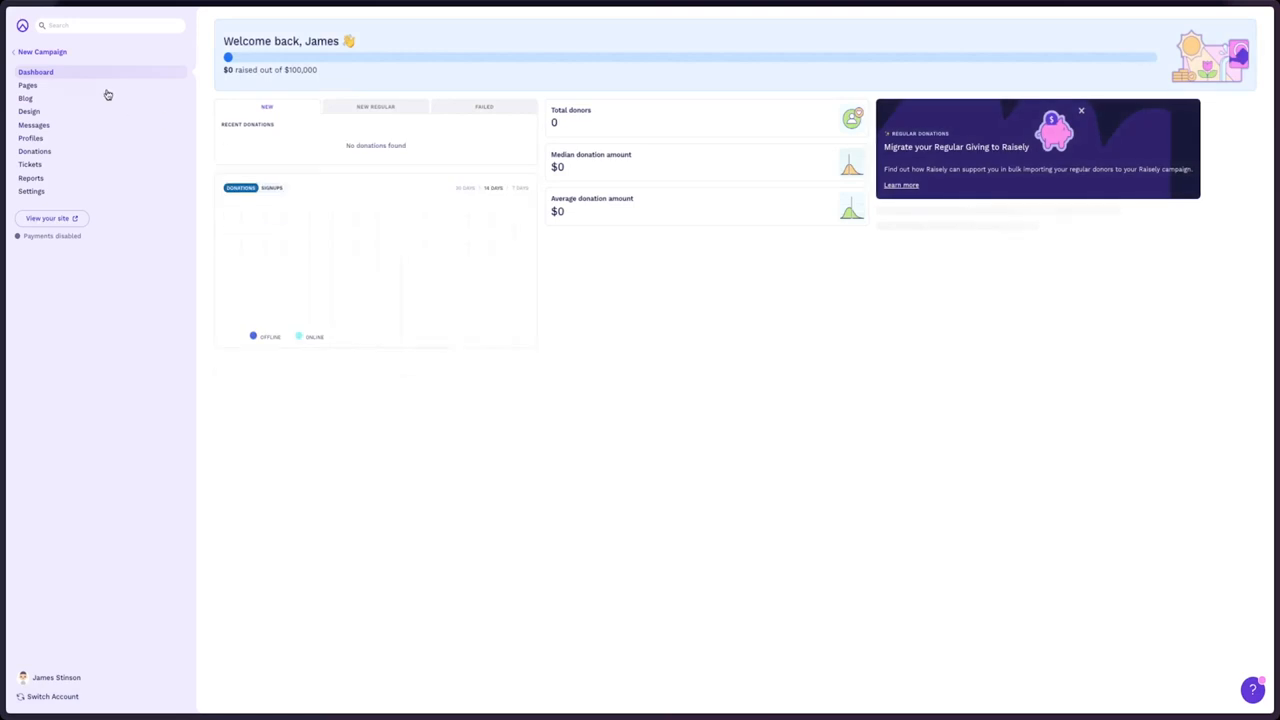
- Open the Header & Footer page for editing and bring up the header block's settings
{"action": "left_click", "coordinate": [97, 89]}
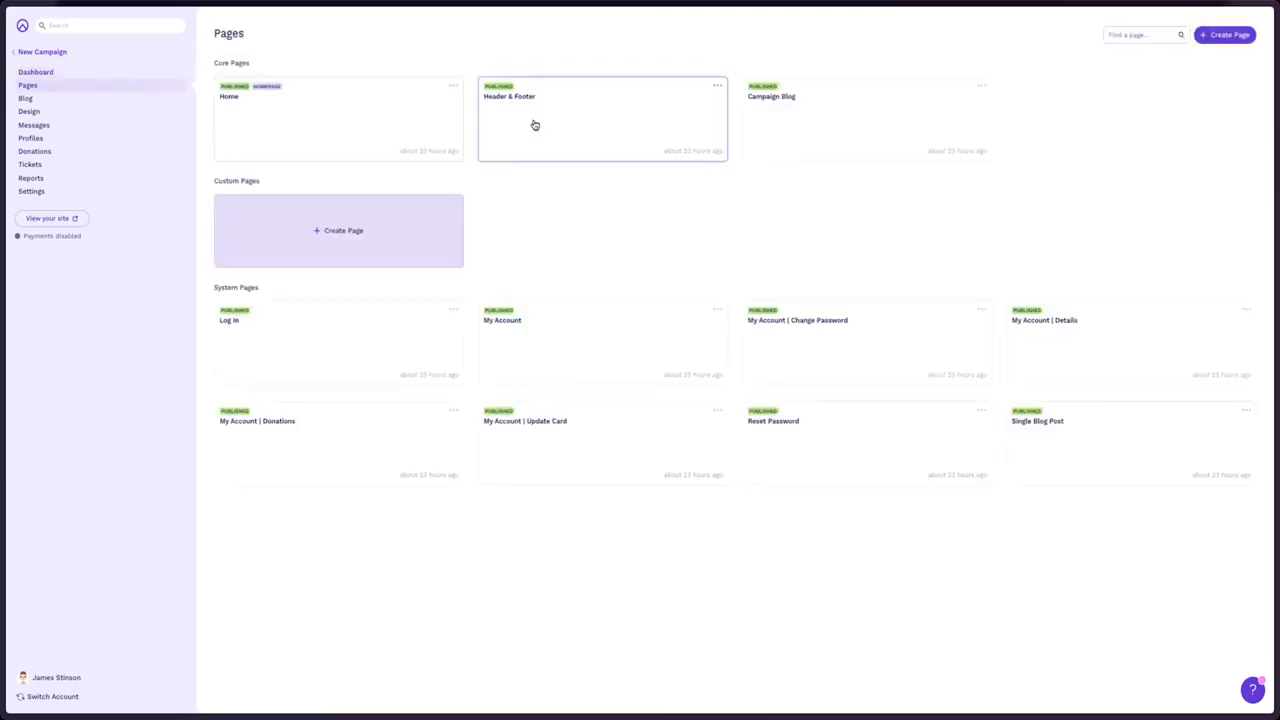
{"action": "left_click", "coordinate": [549, 125]}
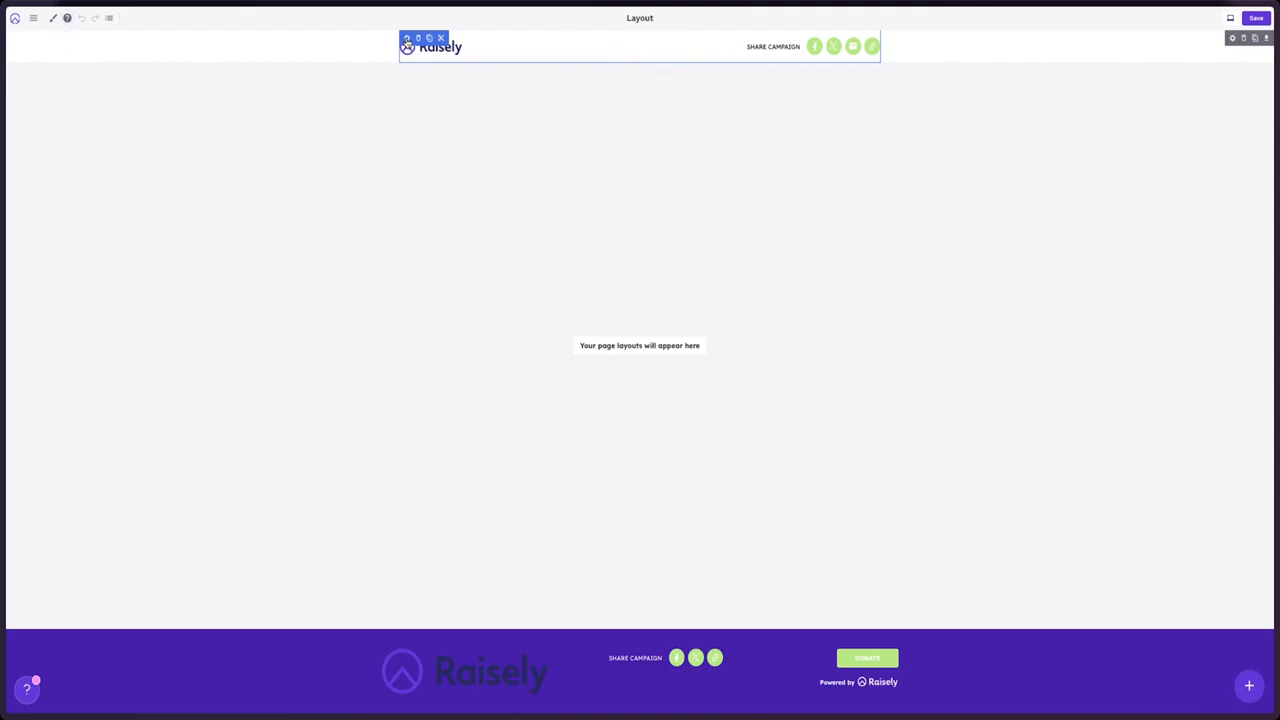
{"action": "left_click", "coordinate": [407, 39]}
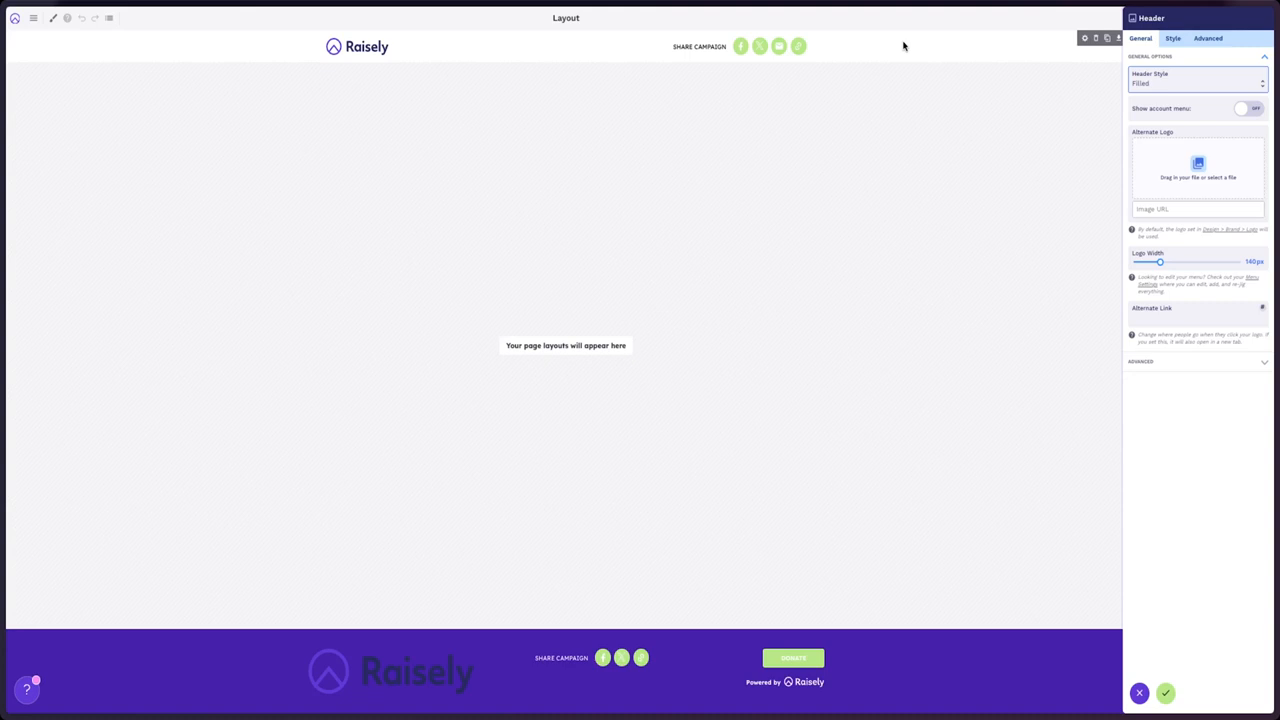
- Try the Transparent header style, then return it to Filled
{"action": "left_click", "coordinate": [1203, 98]}
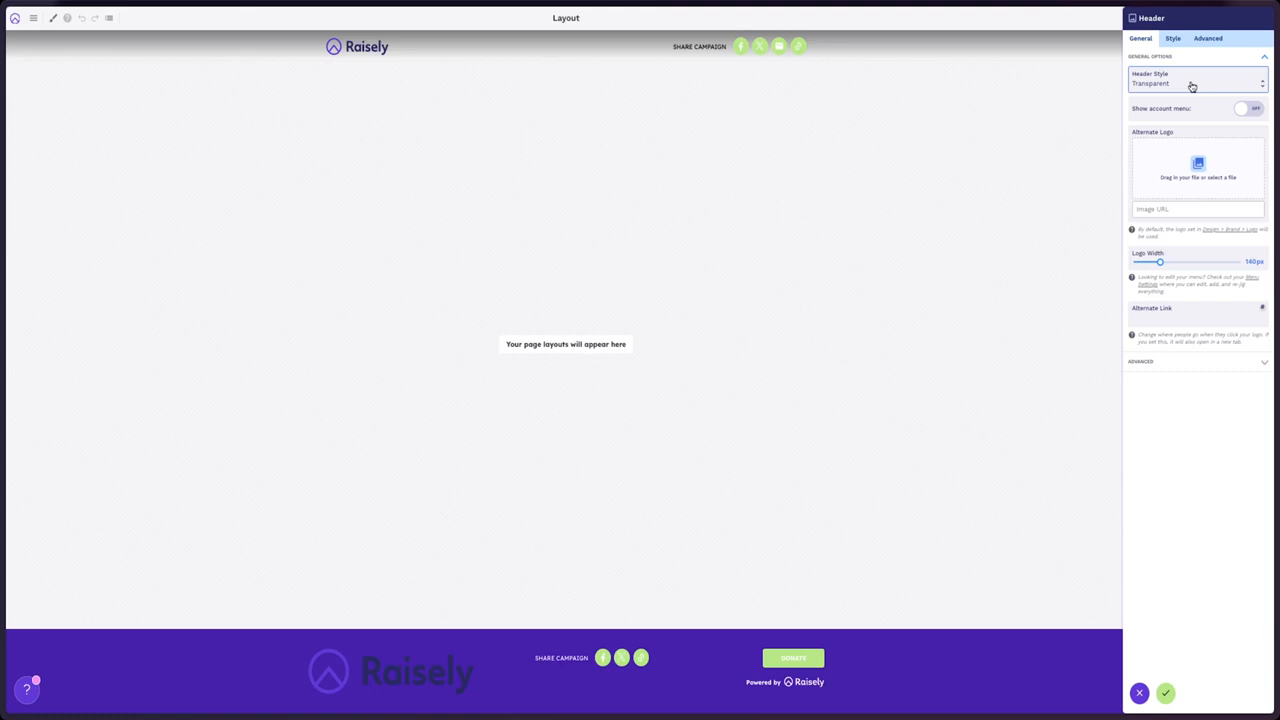
{"action": "left_click", "coordinate": [1189, 69]}
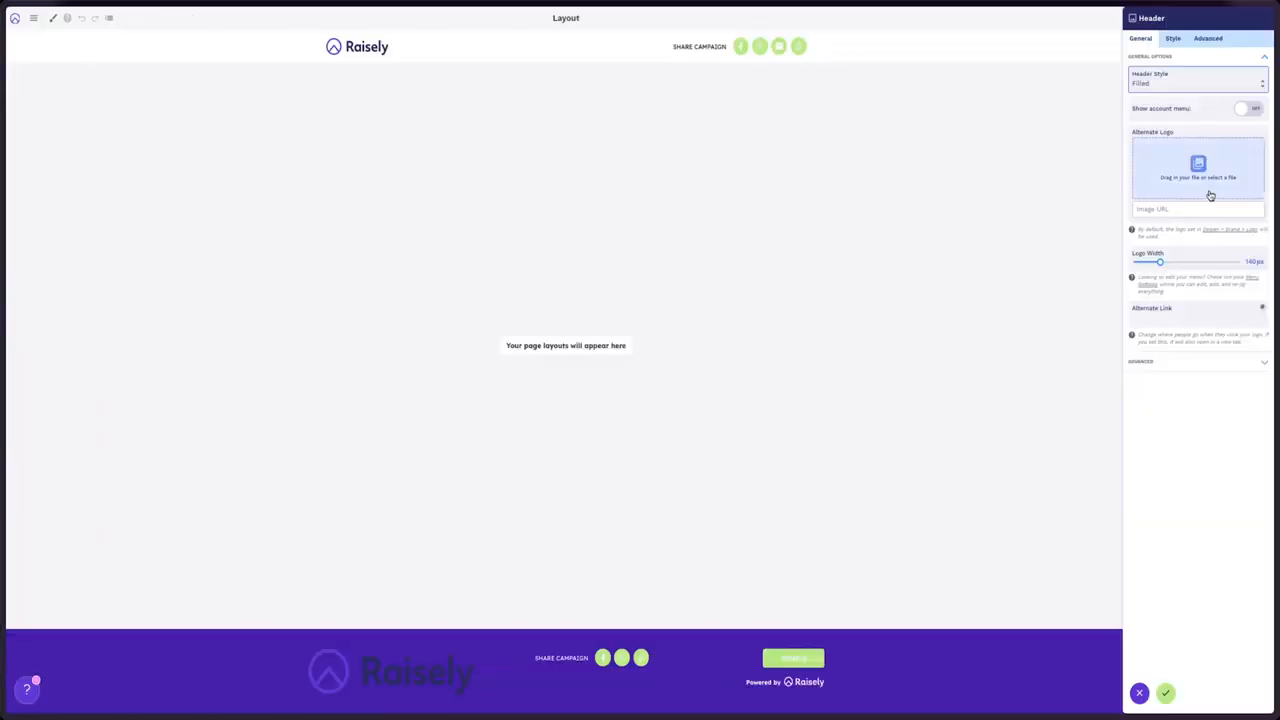
- Set the header logo's width to 150 px
{"action": "left_click", "coordinate": [1252, 261]}
{"action": "left_click", "coordinate": [1252, 262]}
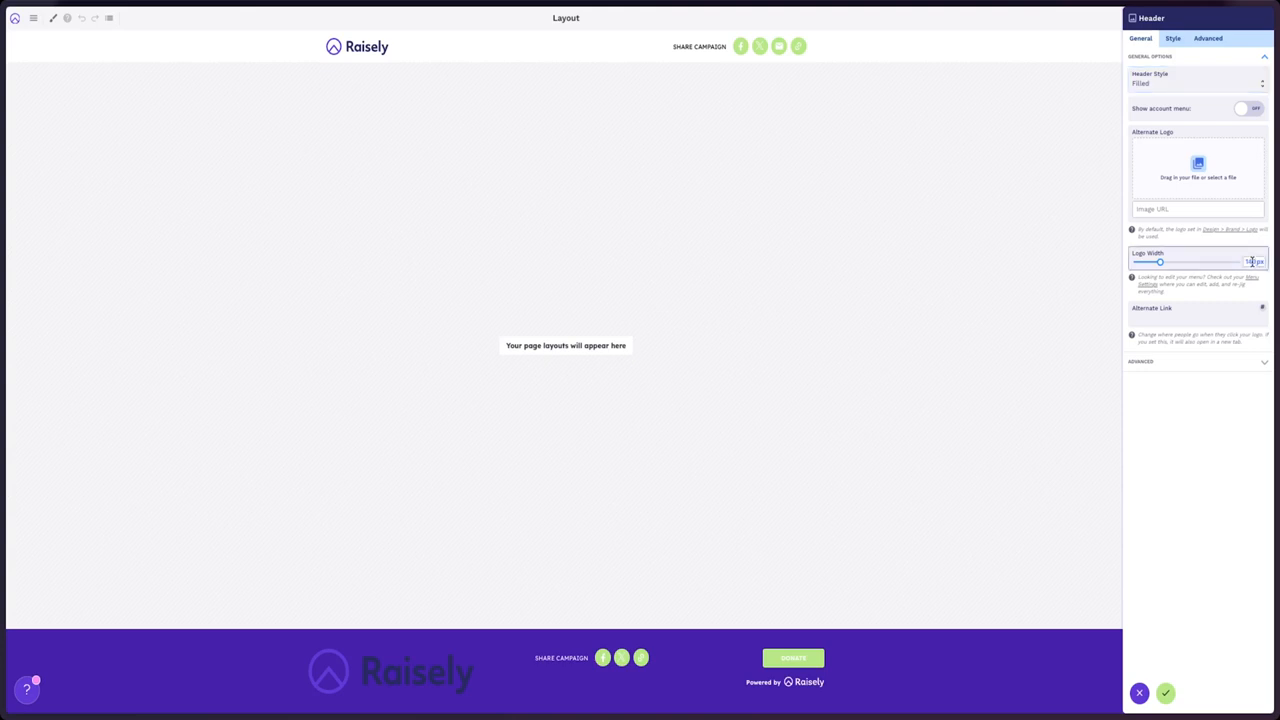
{"action": "key", "text": "BackSpace"}
{"action": "type", "text": "5"}
- Review the header's additional display options, then apply the header changes and save the layout
{"action": "left_click", "coordinate": [1204, 377]}
{"action": "left_click", "coordinate": [1207, 368]}
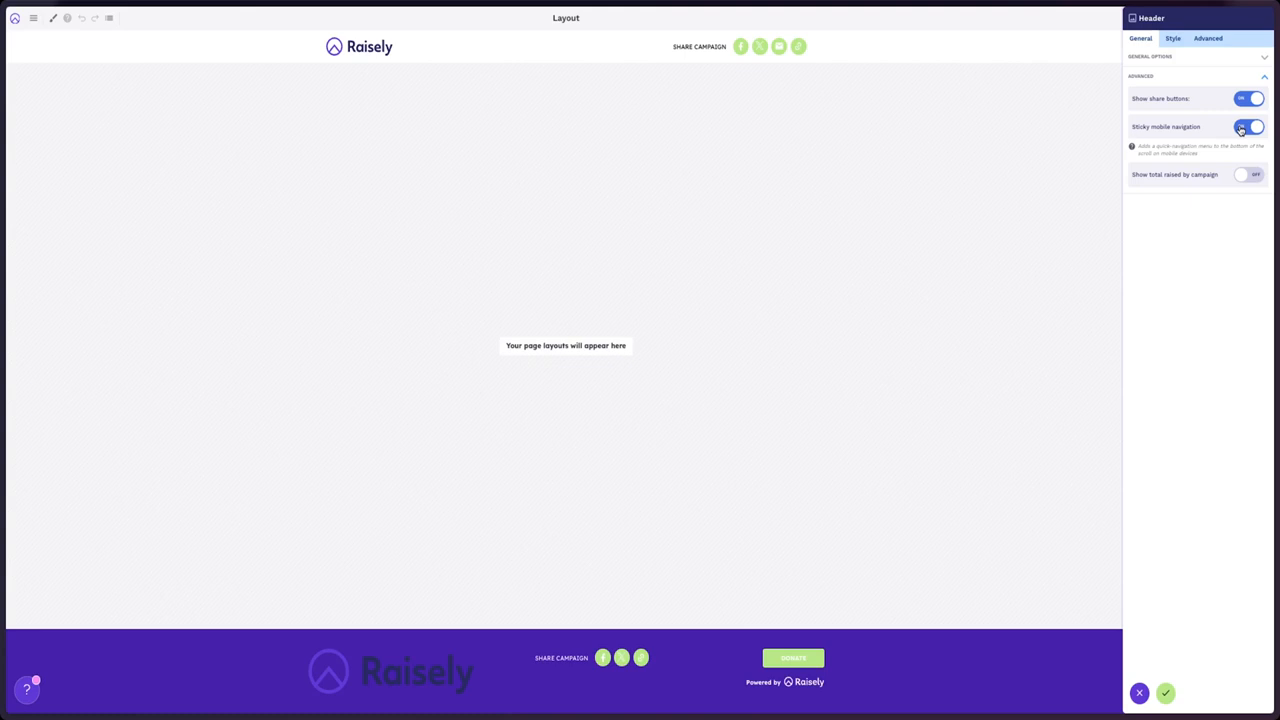
{"action": "left_click", "coordinate": [1168, 695]}
{"action": "left_click", "coordinate": [1256, 19]}
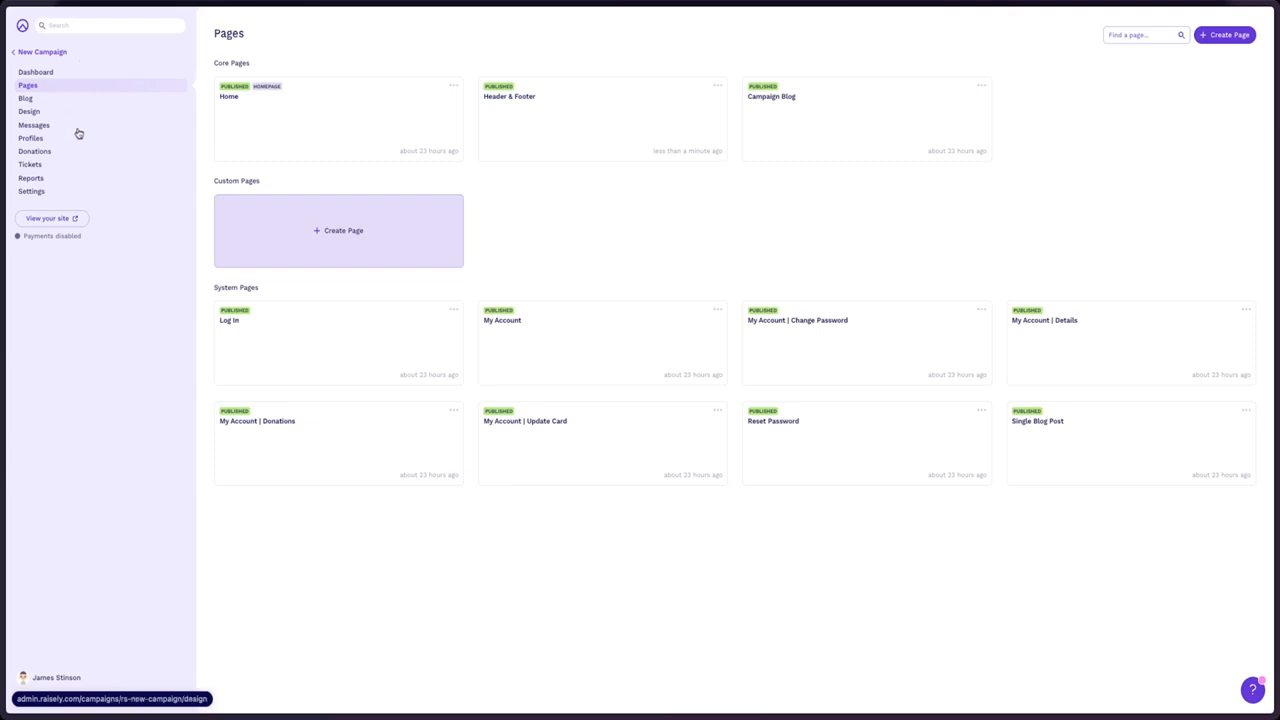
- Open the campaign's site menu settings
{"action": "left_click", "coordinate": [66, 194]}
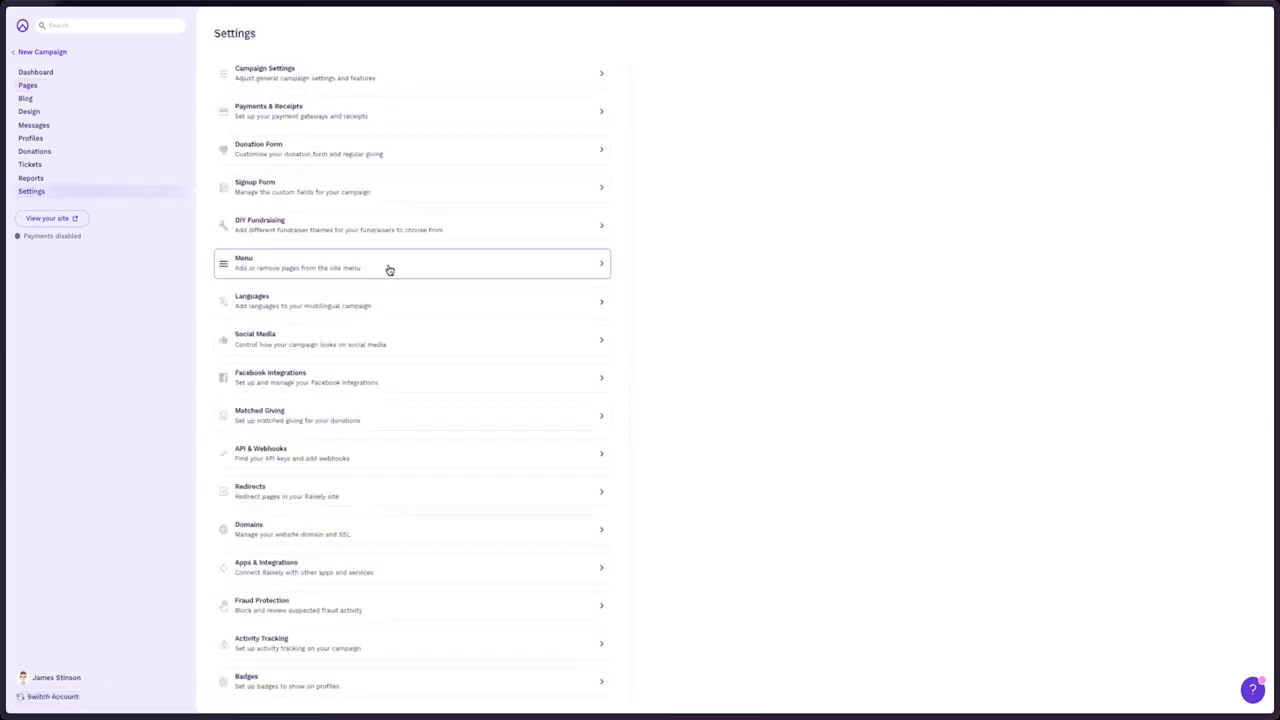
{"action": "left_click", "coordinate": [389, 270]}
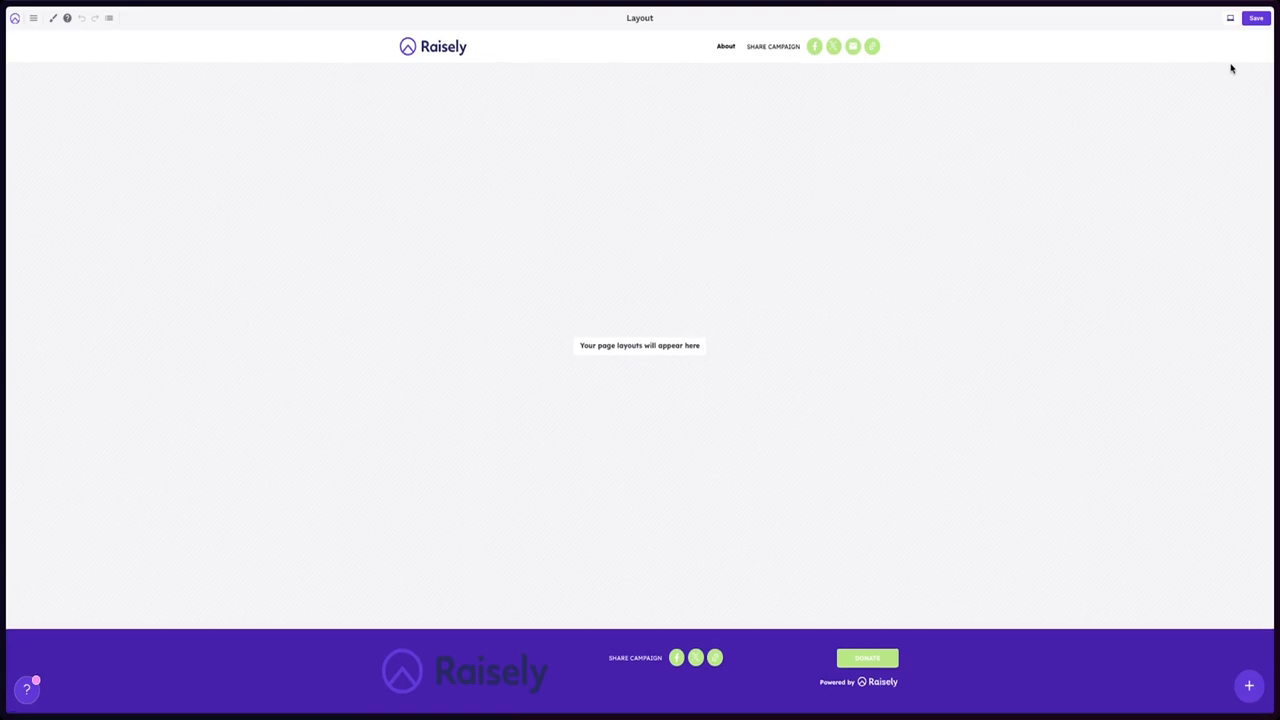
- Set the header row's desktop vertical spacing to 15 px
{"action": "left_click", "coordinate": [1231, 42]}
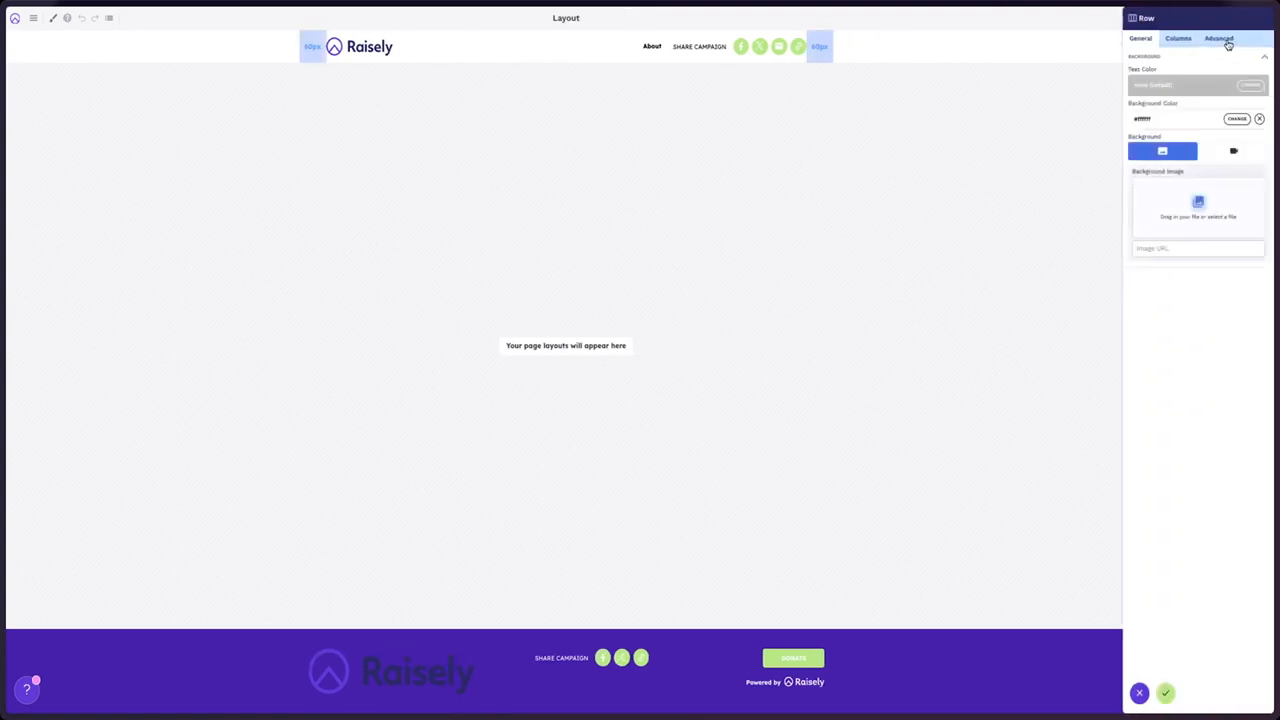
{"action": "left_click", "coordinate": [1225, 40]}
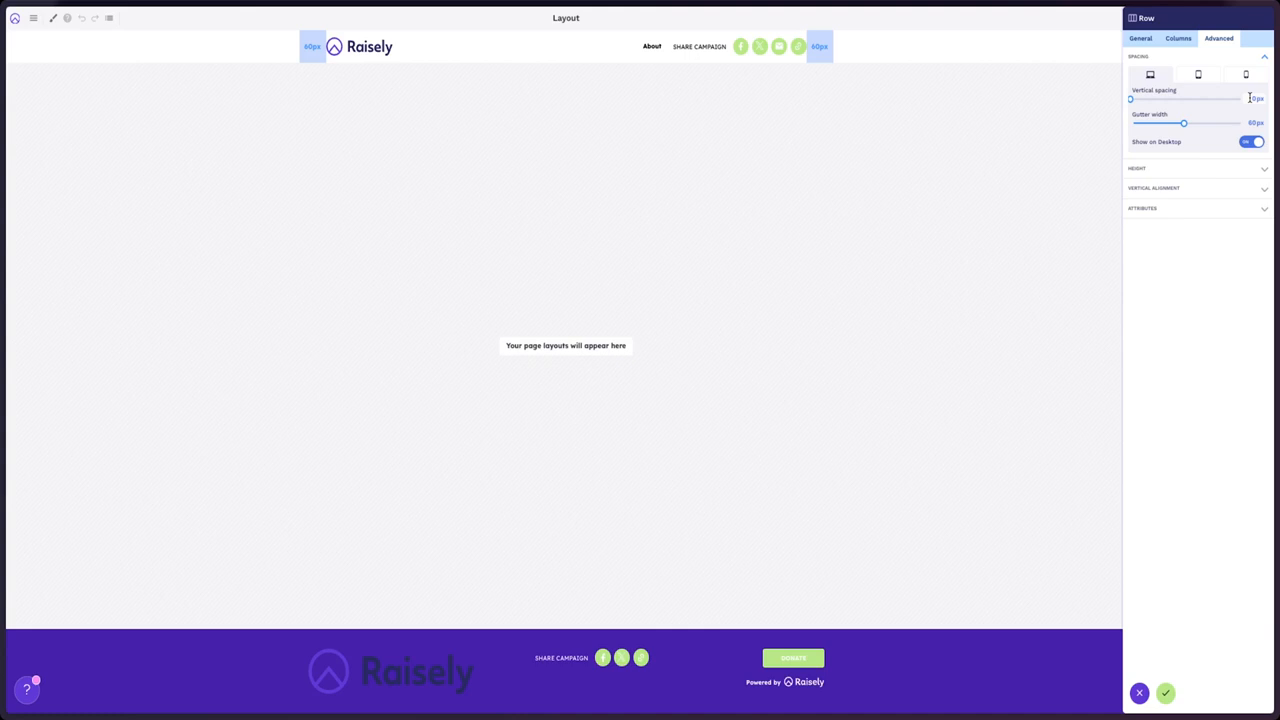
{"action": "left_click", "coordinate": [1250, 97]}
{"action": "type", "text": "15"}
- Try header row vertical spacings of 30 px and 60 px, then set it back to 15 px
{"action": "double_click", "coordinate": [1254, 98]}
{"action": "type", "text": "30"}
{"action": "double_click", "coordinate": [1254, 98]}
{"action": "type", "text": "40"}
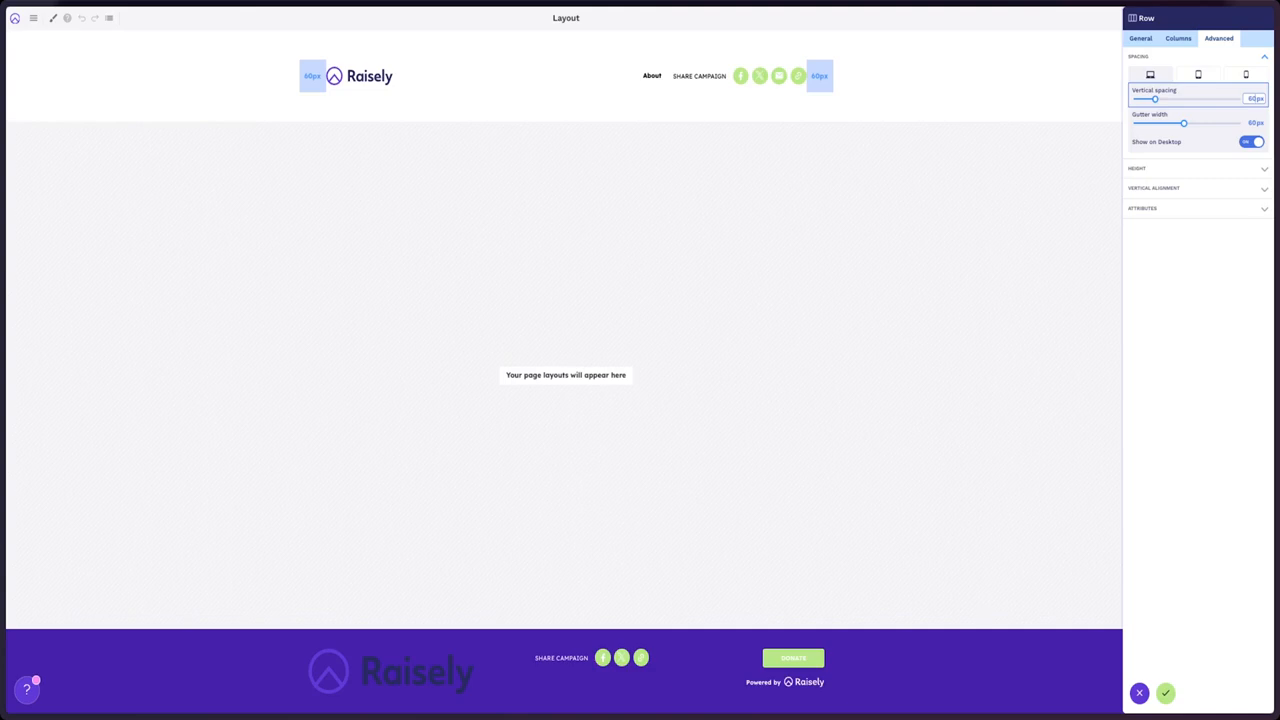
{"action": "double_click", "coordinate": [1252, 98]}
{"action": "type", "text": "10"}
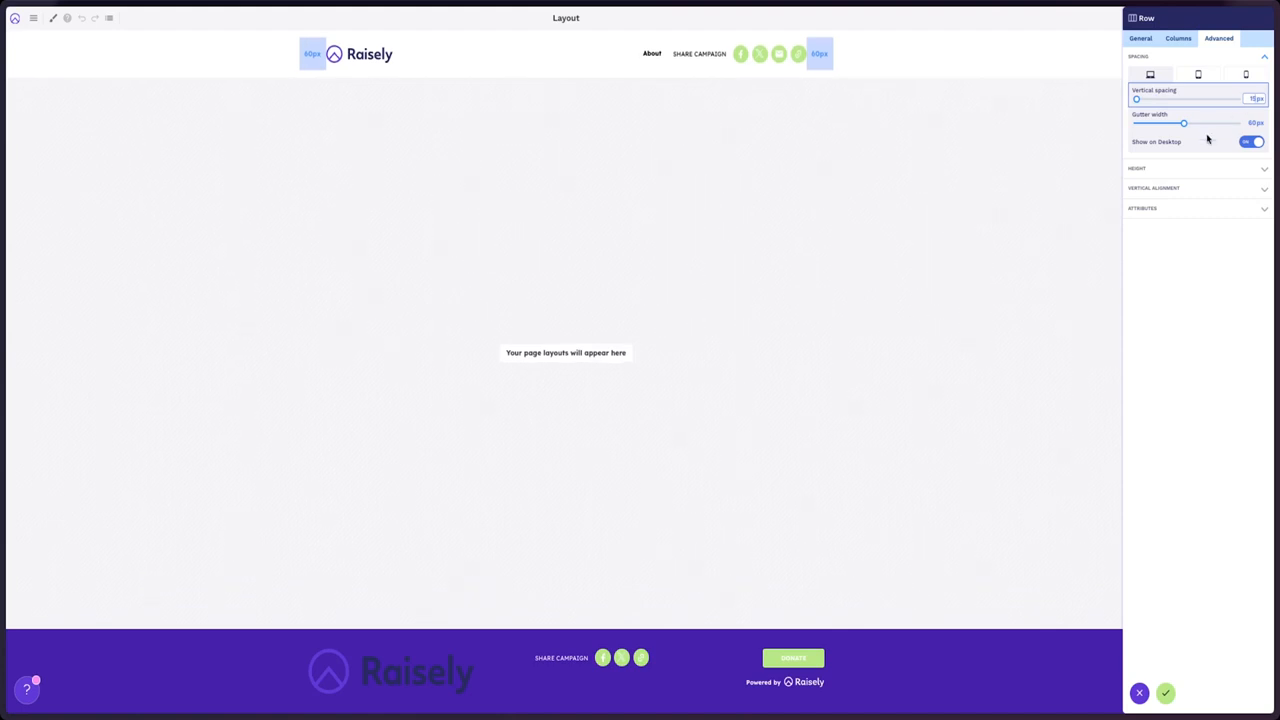
- Try the custom class row--width-large on the header row
{"action": "left_click", "coordinate": [1218, 211]}
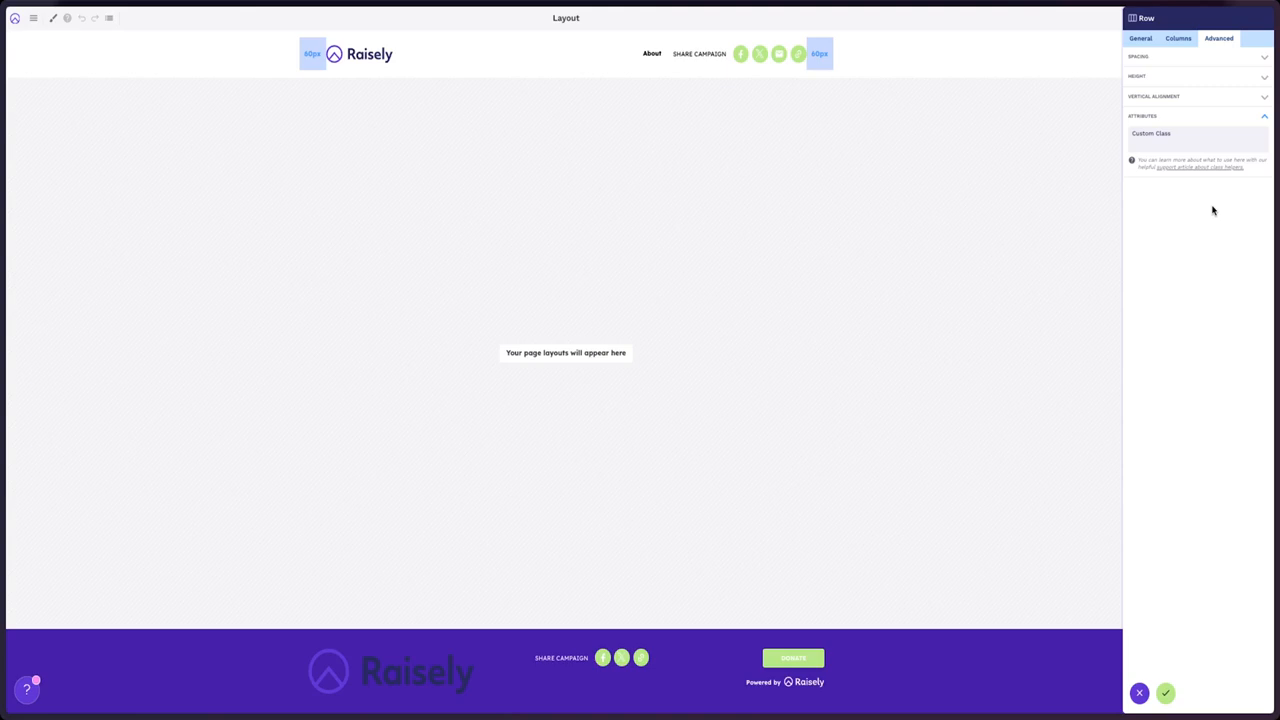
{"action": "left_click", "coordinate": [1161, 146]}
{"action": "type", "text": "row--width-large"}
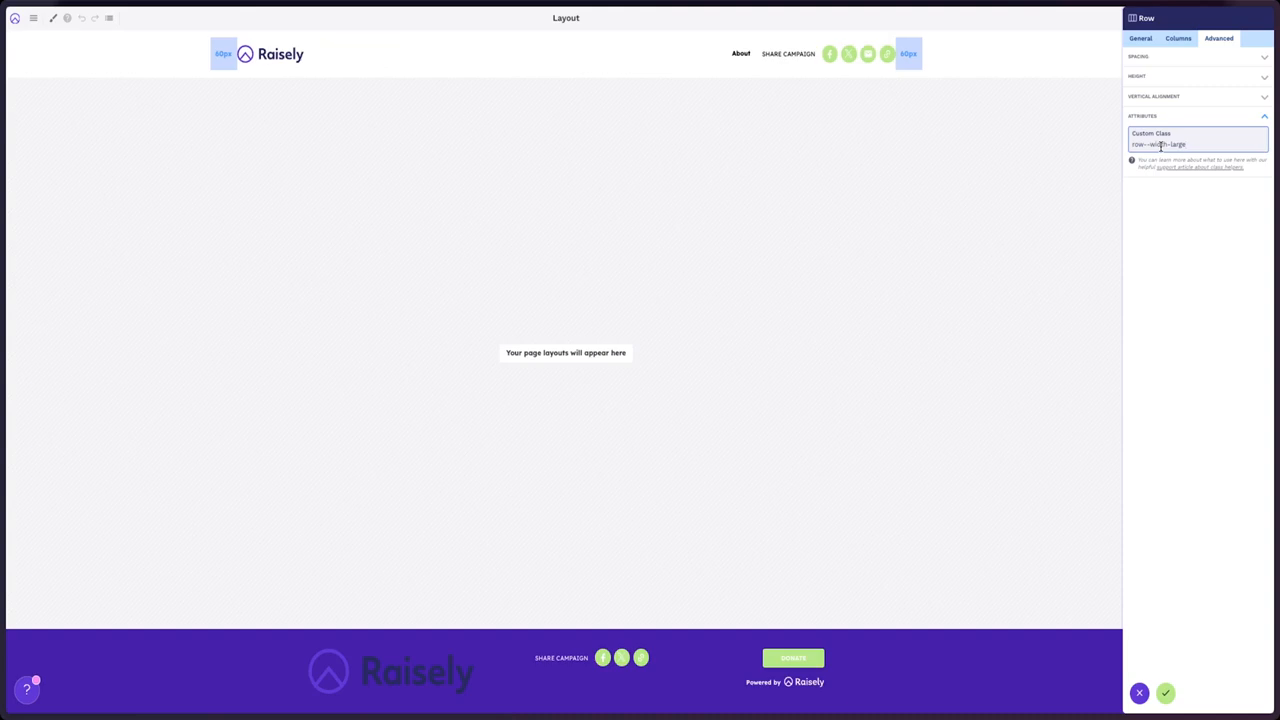
- Try row--width-full as the header row's custom class, then clear the custom class
{"action": "key", "text": "BackSpace"}
{"action": "key", "text": "BackSpace"}
{"action": "key", "text": "BackSpace"}
{"action": "key", "text": "BackSpace"}
{"action": "key", "text": "BackSpace"}
{"action": "type", "text": "full"}
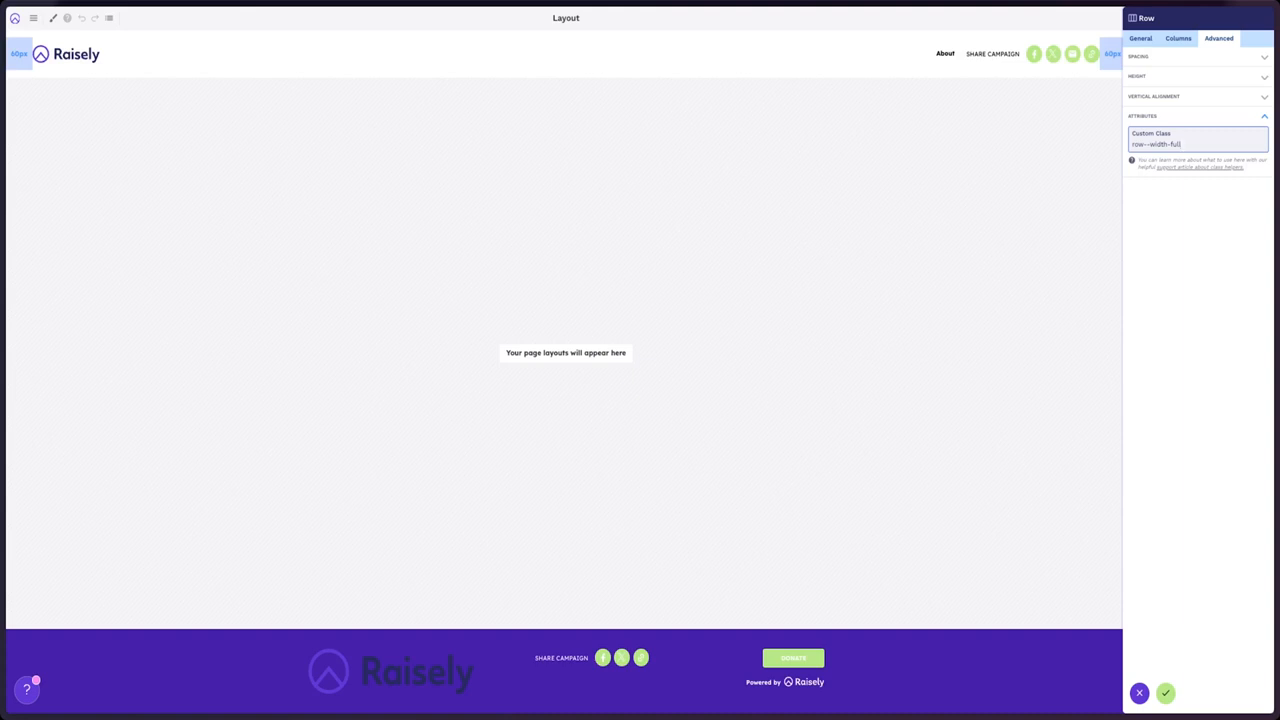
{"action": "key", "text": "ctrl+a"}
{"action": "key", "text": "BackSpace"}
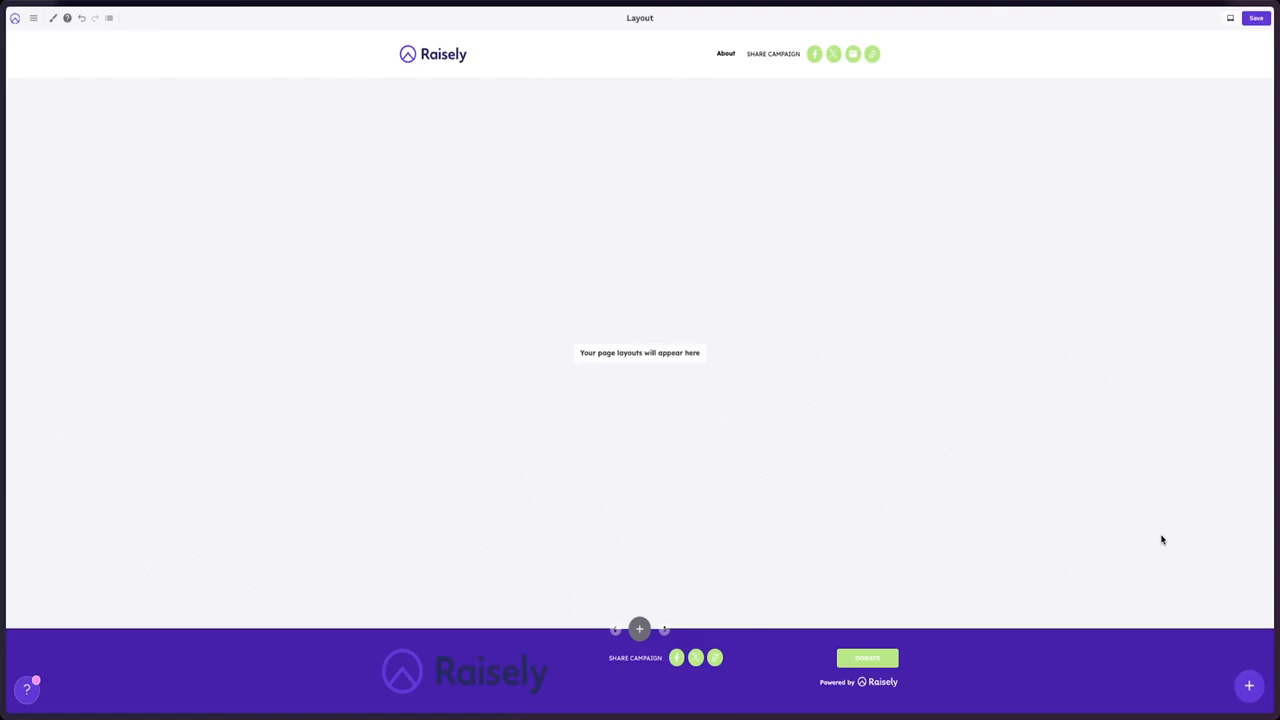
- Set the footer row's background color to primary-darkest
{"action": "scroll", "coordinate": [1162, 540], "scroll_direction": "down", "scroll_amount": 1}
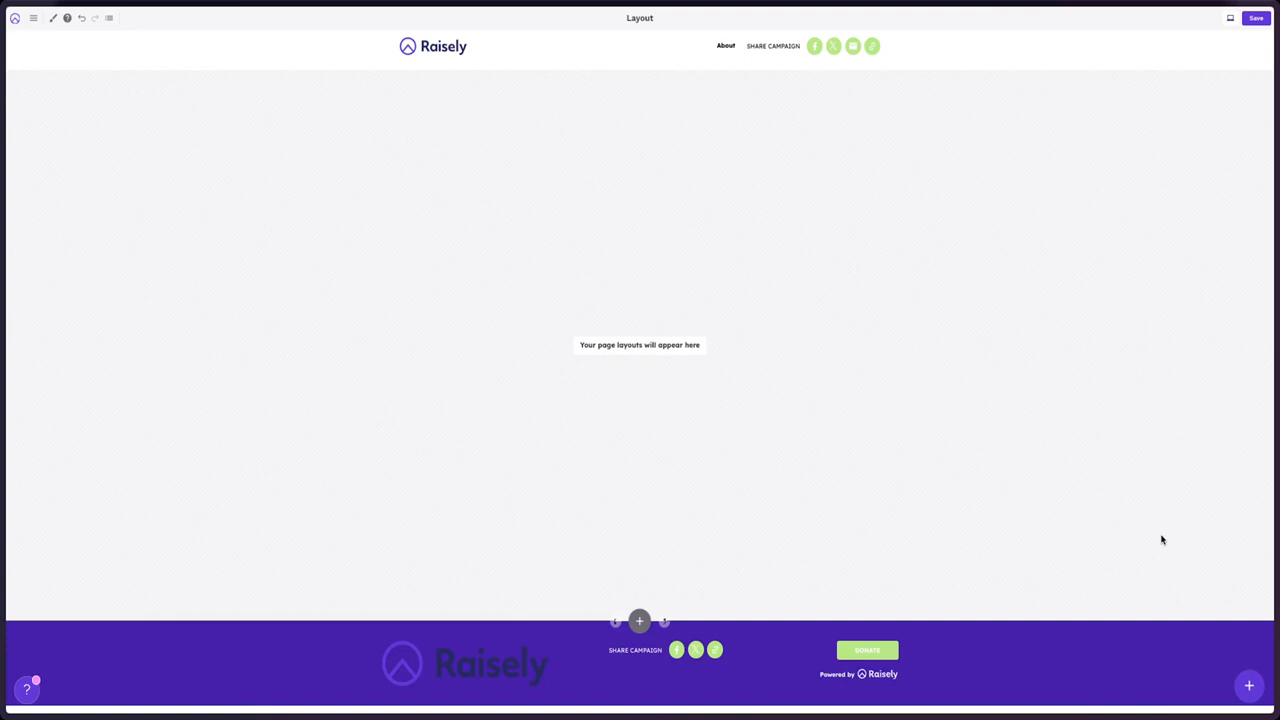
{"action": "scroll", "coordinate": [1143, 537], "scroll_direction": "down", "scroll_amount": 1}
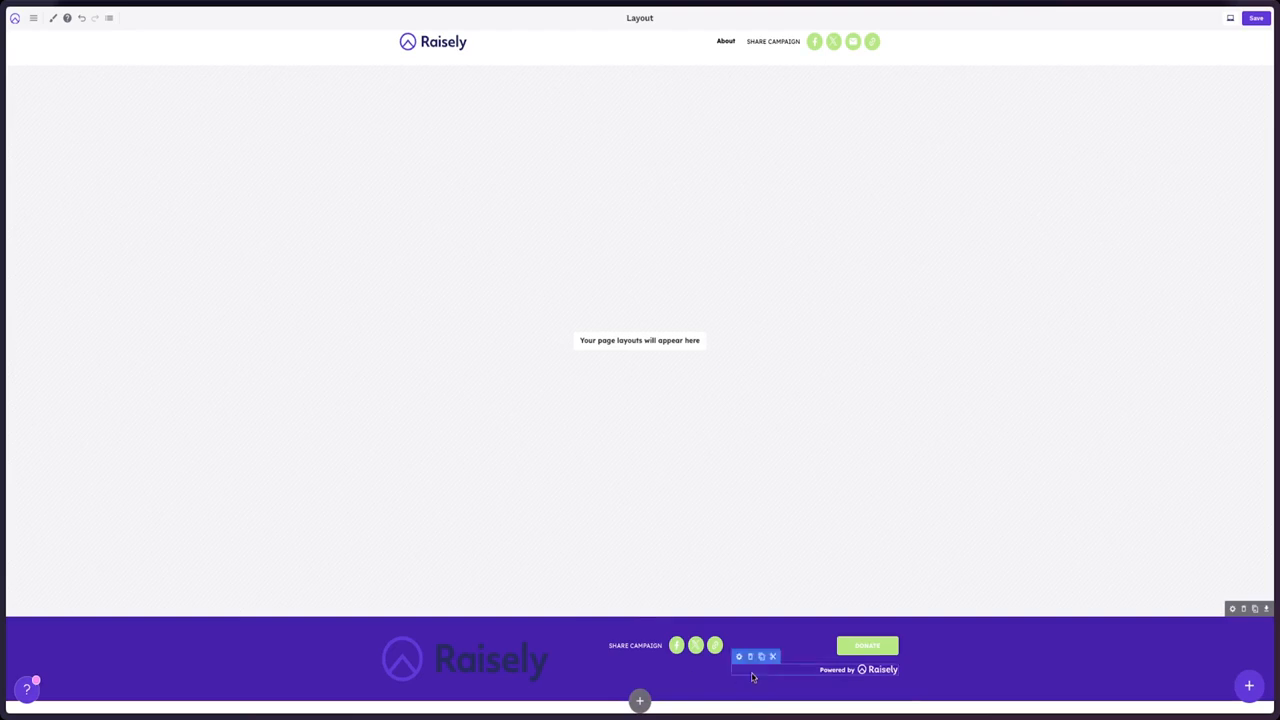
{"action": "left_click", "coordinate": [1232, 608]}
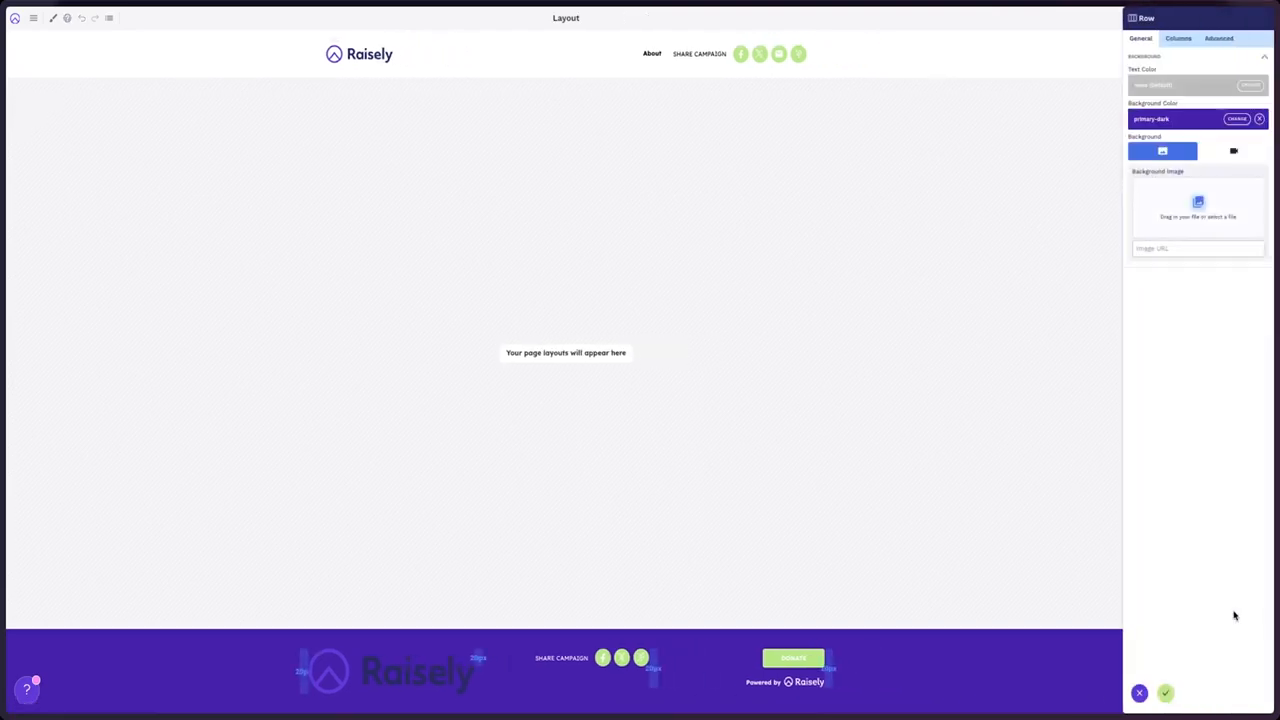
{"action": "left_click", "coordinate": [1236, 119]}
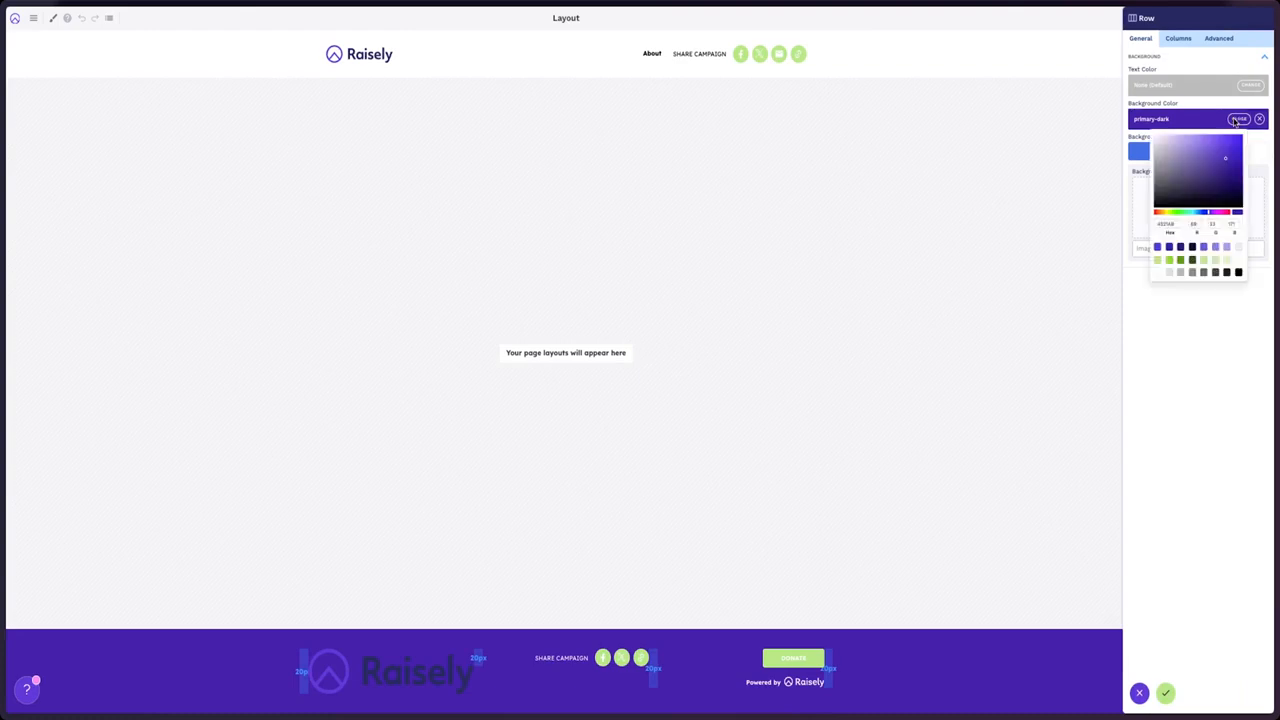
{"action": "left_click", "coordinate": [1192, 248]}
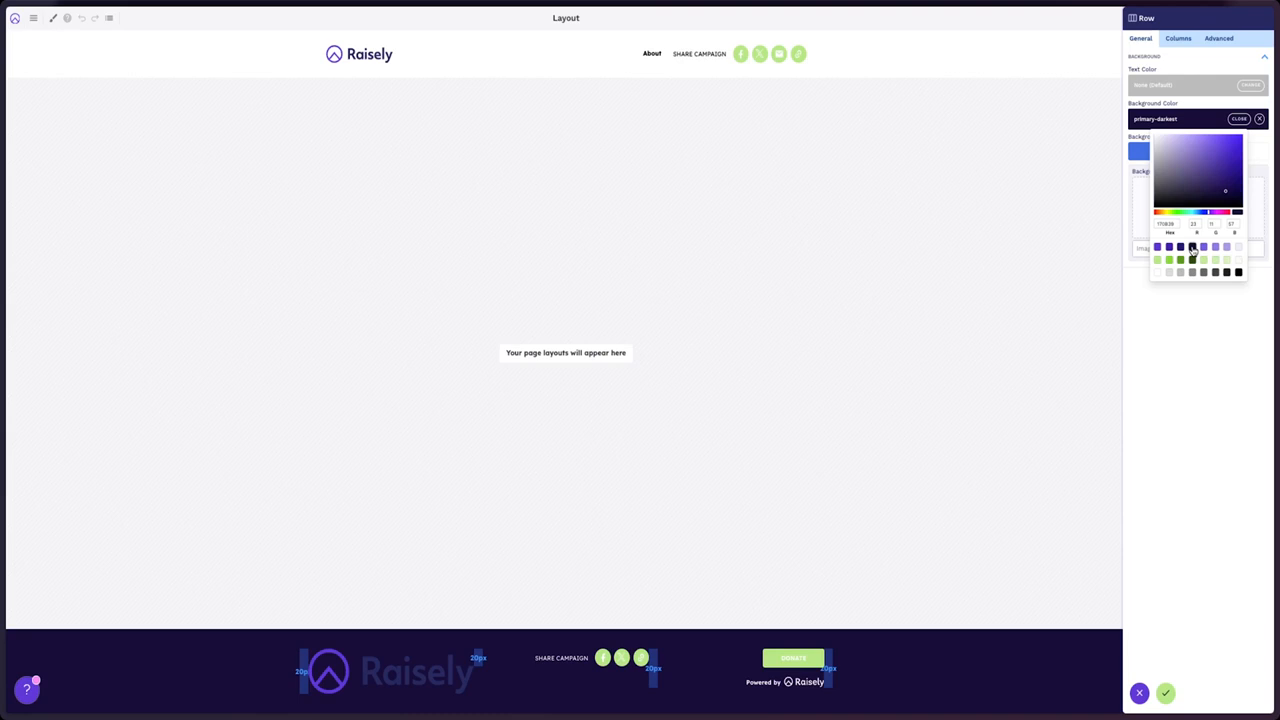
- Set the footer row's text color to white (#ffffff)
{"action": "left_click", "coordinate": [1251, 86]}
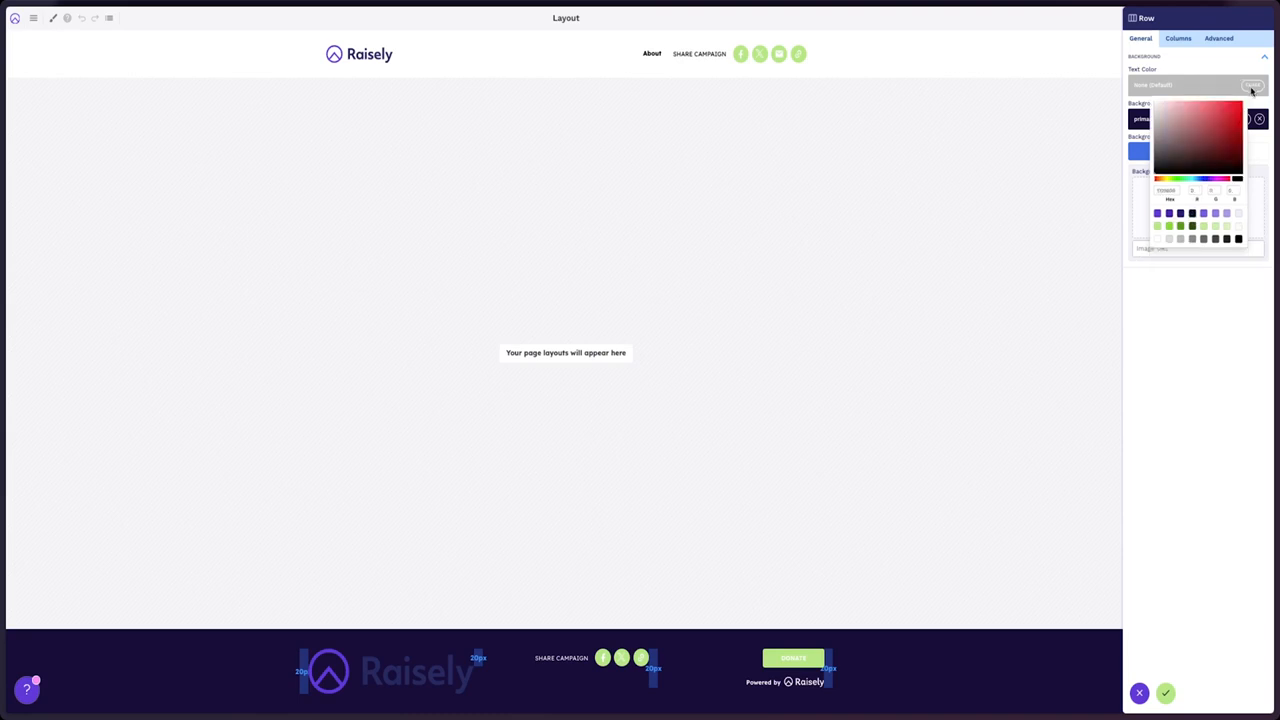
{"action": "left_click", "coordinate": [1157, 241]}
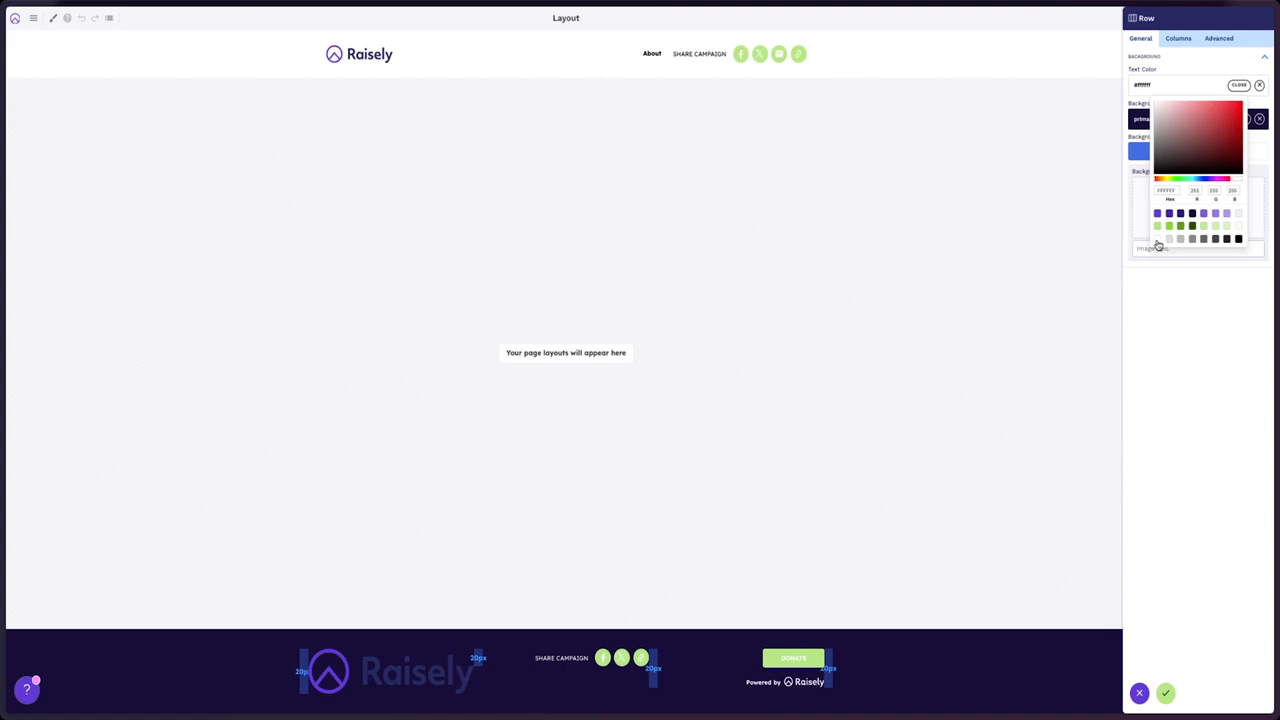
{"action": "left_click", "coordinate": [1205, 340]}
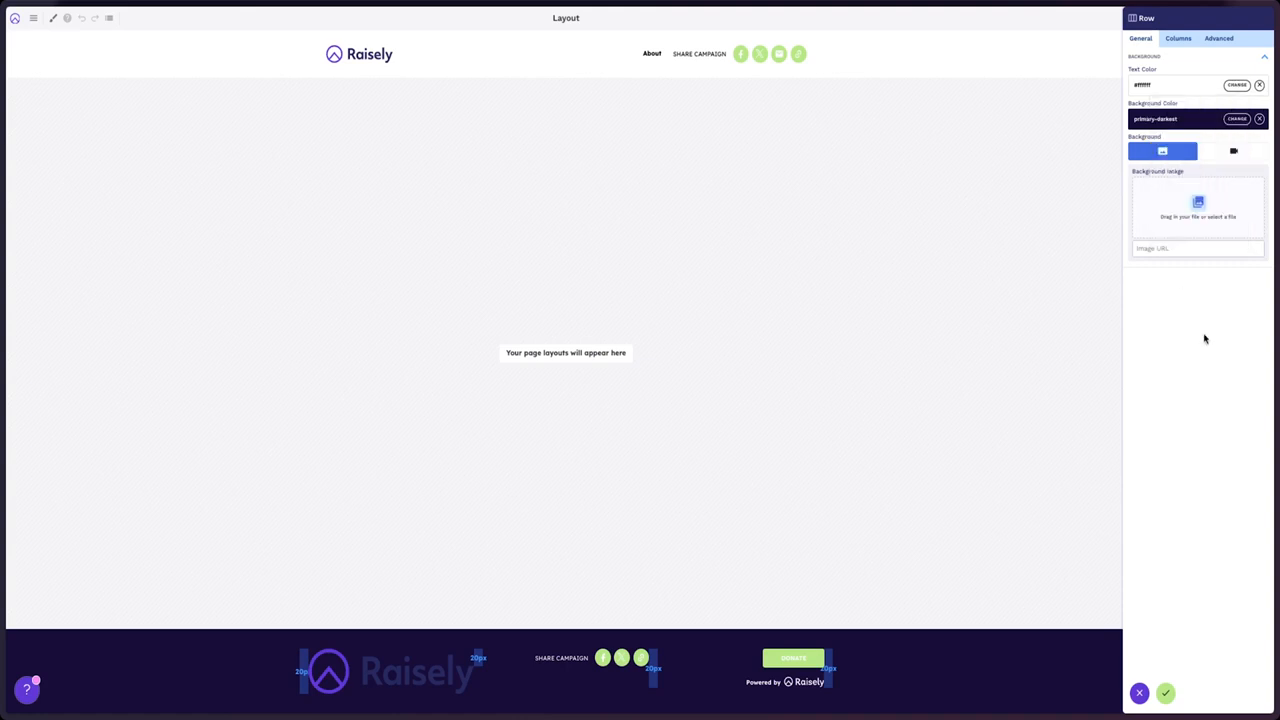
- Set the footer row's desktop vertical spacing to 60 px and apply the row settings
{"action": "left_click", "coordinate": [1220, 40]}
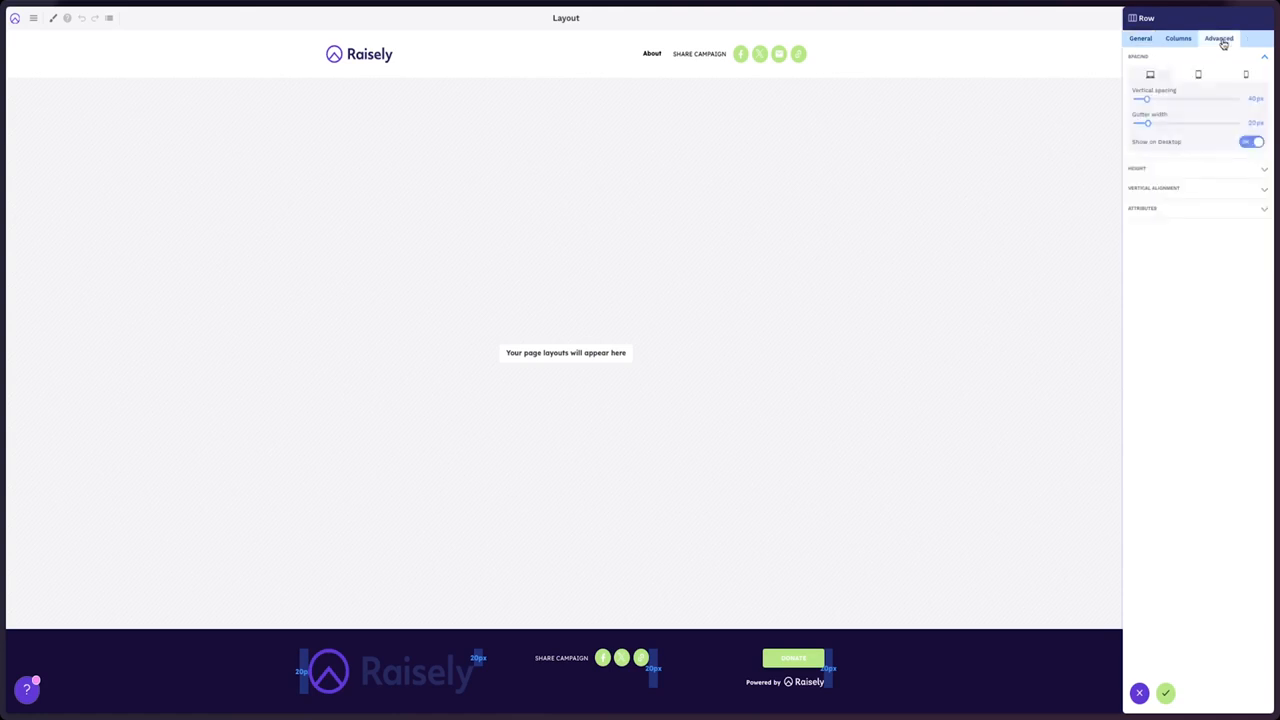
{"action": "left_click", "coordinate": [1249, 100]}
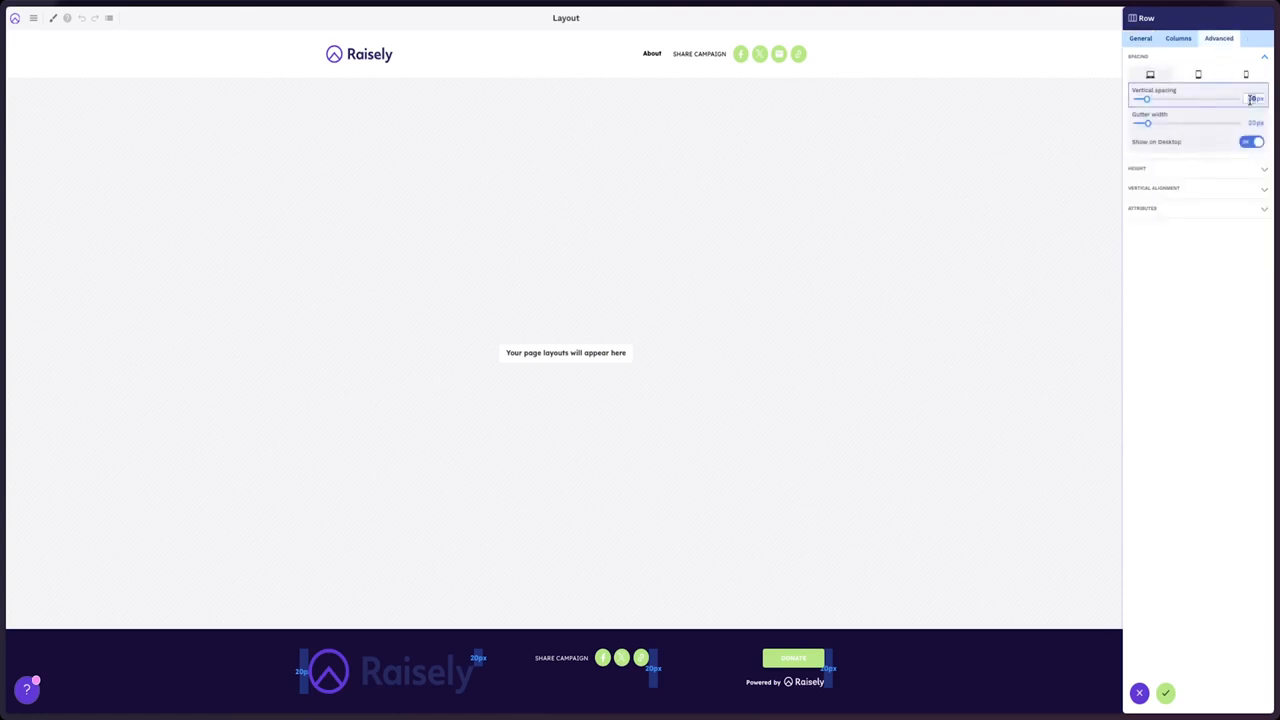
{"action": "type", "text": "60"}
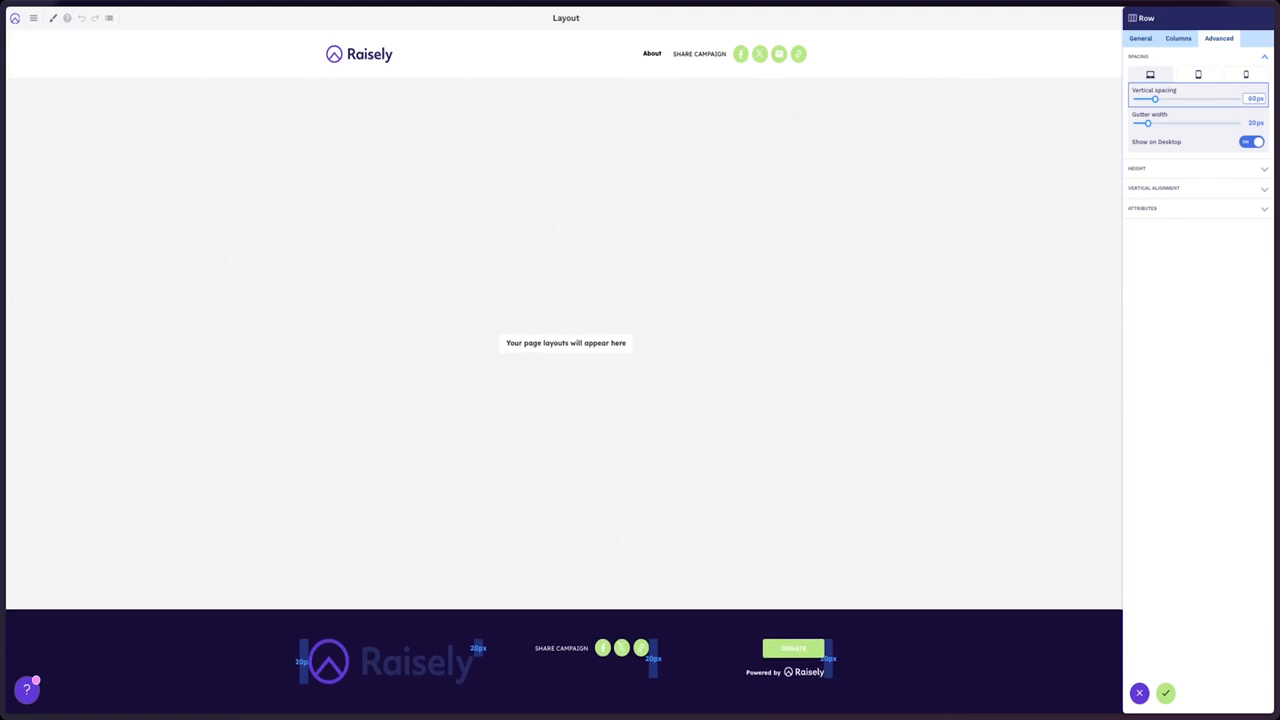
{"action": "left_click", "coordinate": [1165, 693]}
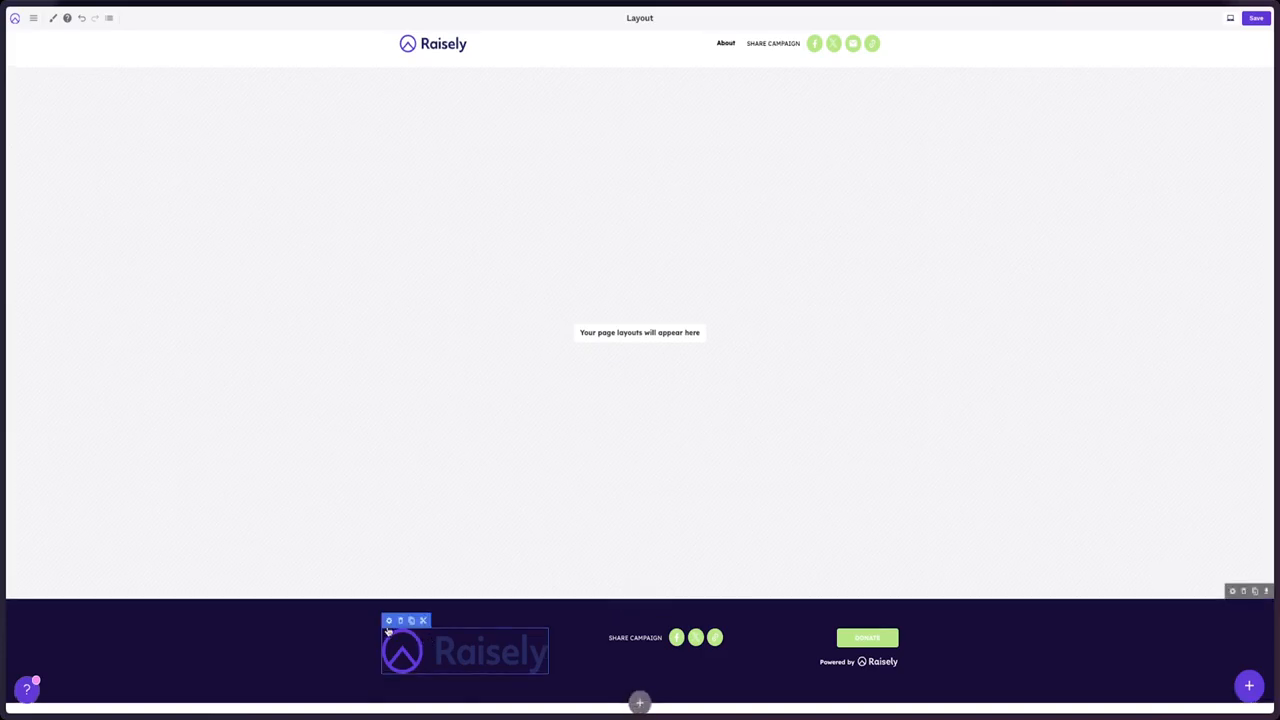
- Check the alignment and width options of the campaign logo in the footer
{"action": "left_click", "coordinate": [390, 622]}
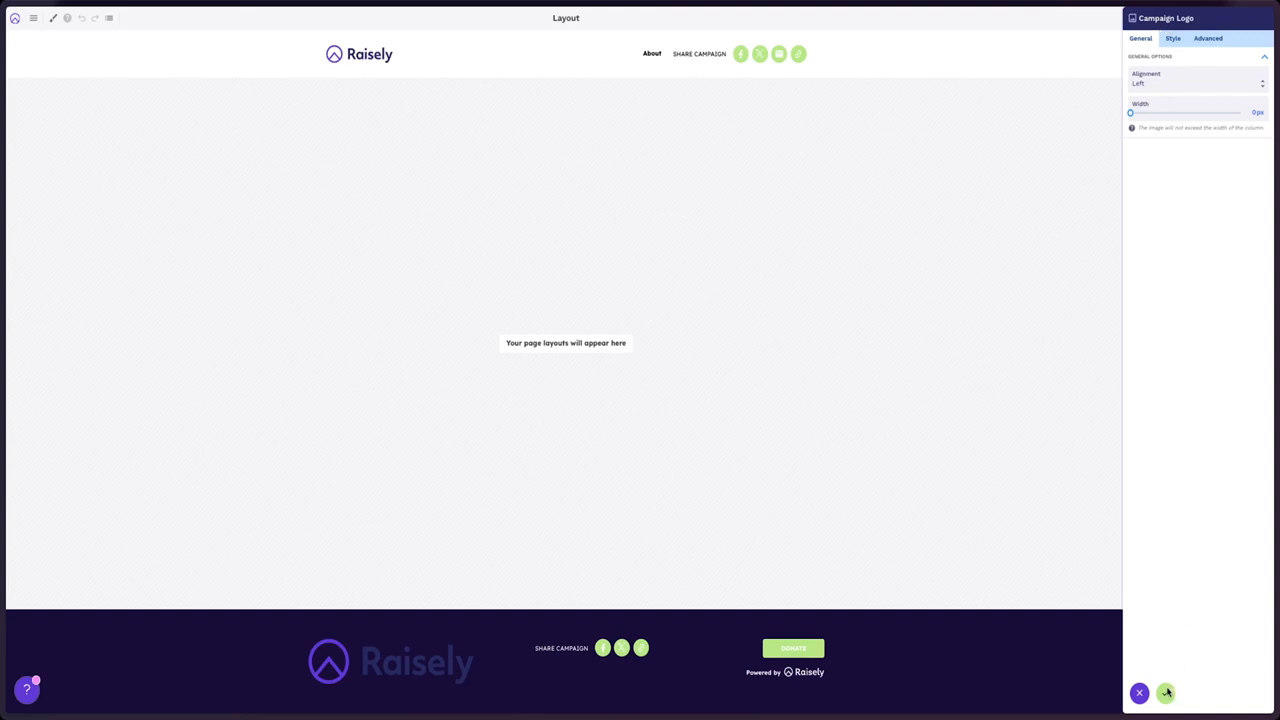
{"action": "left_click", "coordinate": [1166, 692]}
- Insert an image block above the footer's campaign logo and fill it with the white Raisely logo from the organisation media
{"action": "left_click", "coordinate": [1249, 689]}
{"action": "left_click", "coordinate": [1222, 690]}
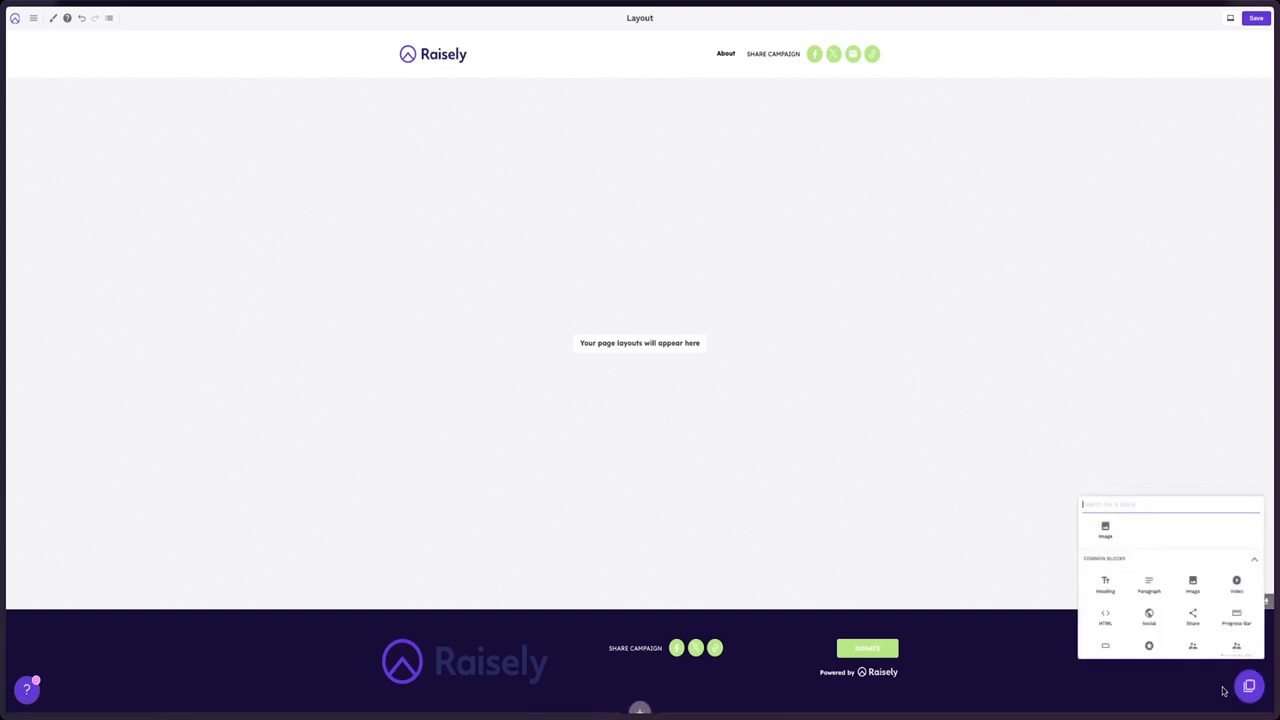
{"action": "left_click", "coordinate": [1105, 530]}
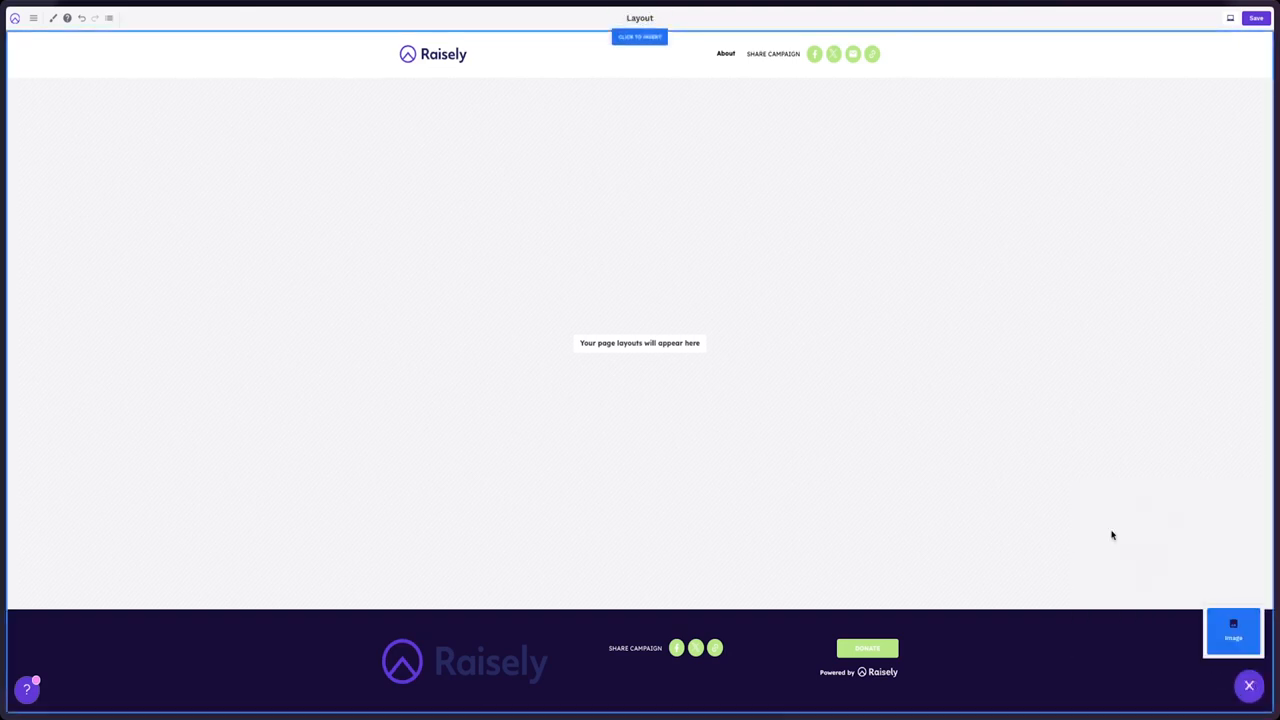
{"action": "left_click", "coordinate": [466, 631]}
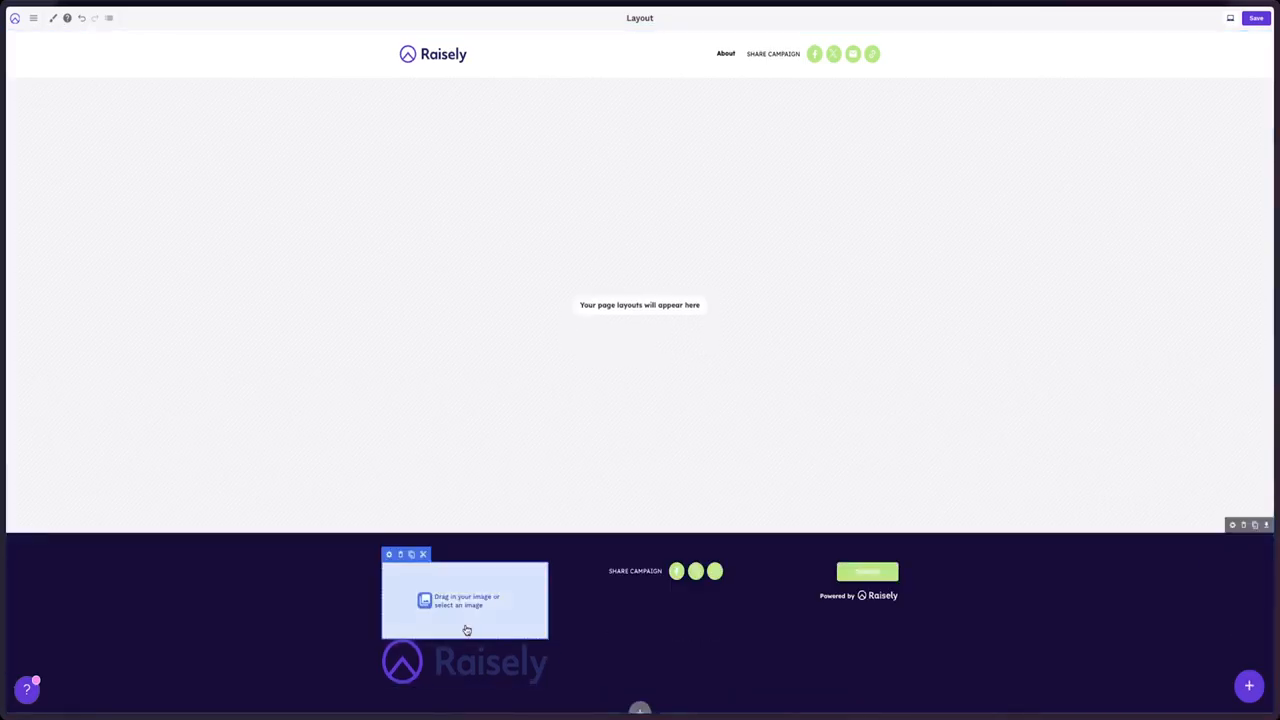
{"action": "left_click", "coordinate": [459, 605]}
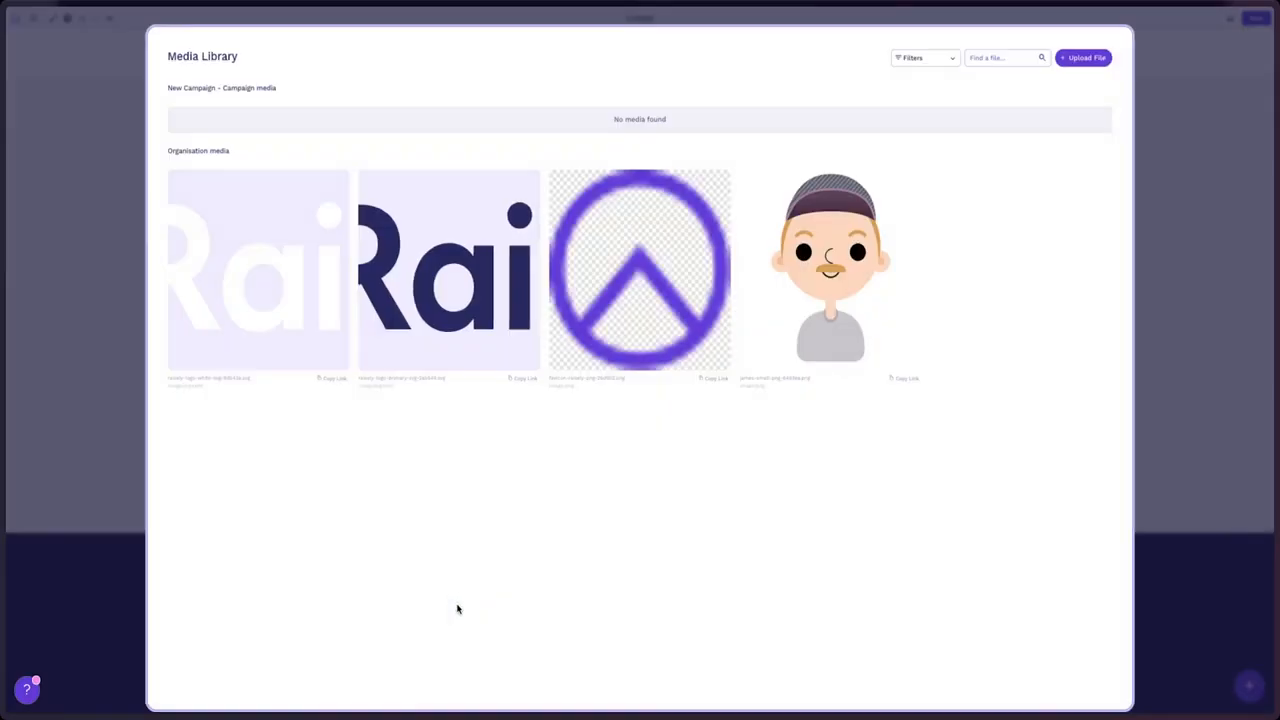
{"action": "left_click", "coordinate": [260, 292]}
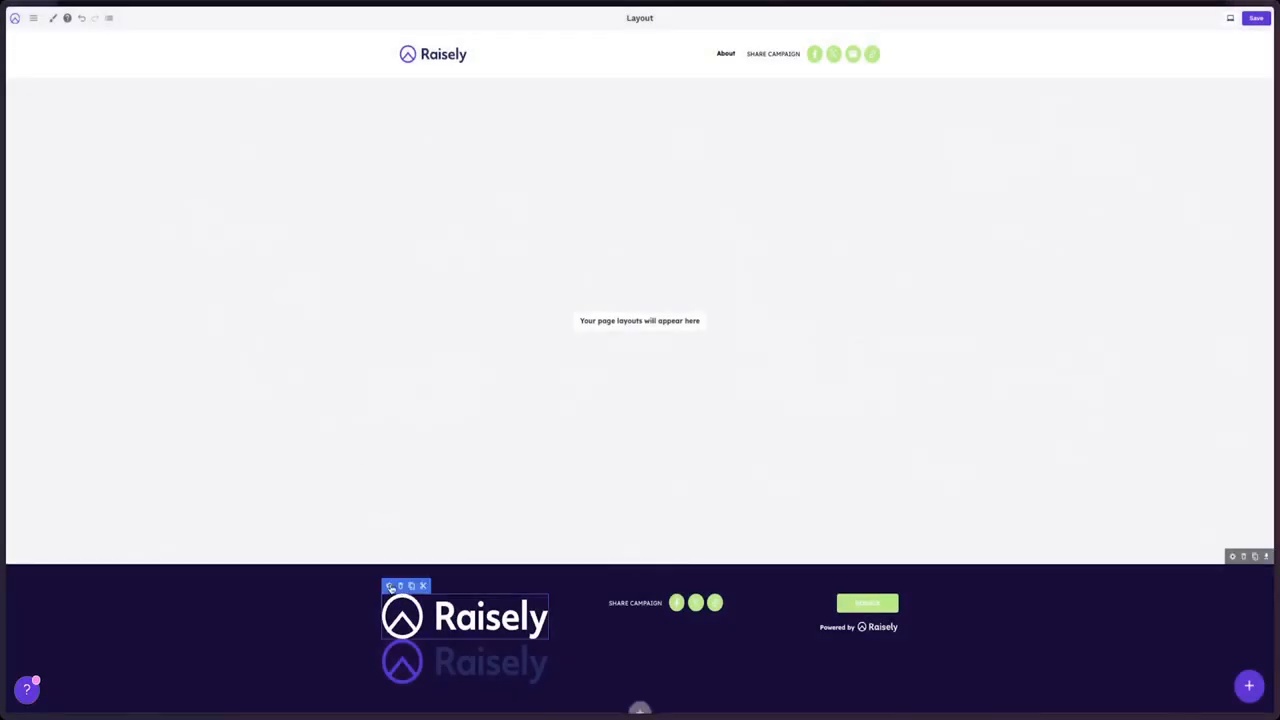
- Set the white footer logo image to a width of 180 px with left alignment and apply the settings
{"action": "left_click", "coordinate": [390, 588]}
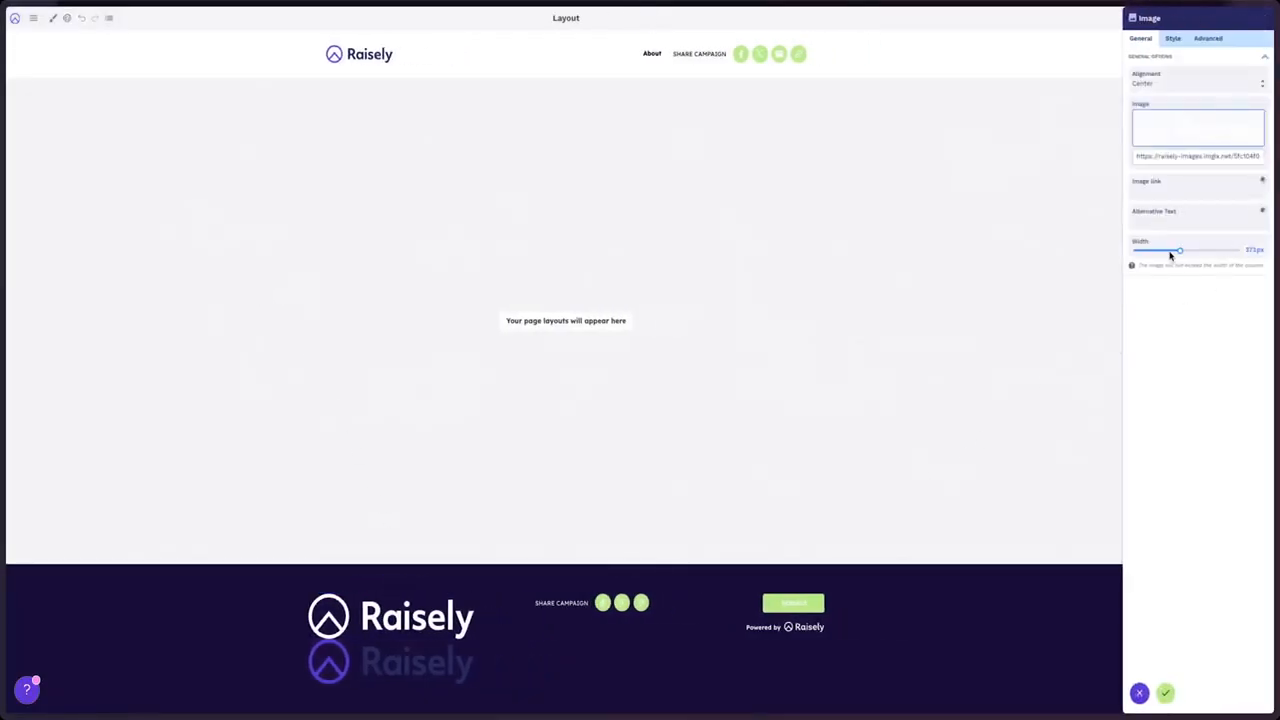
{"action": "left_click_drag", "start_coordinate": [1178, 250], "coordinate": [1156, 251]}
{"action": "double_click", "coordinate": [1257, 249]}
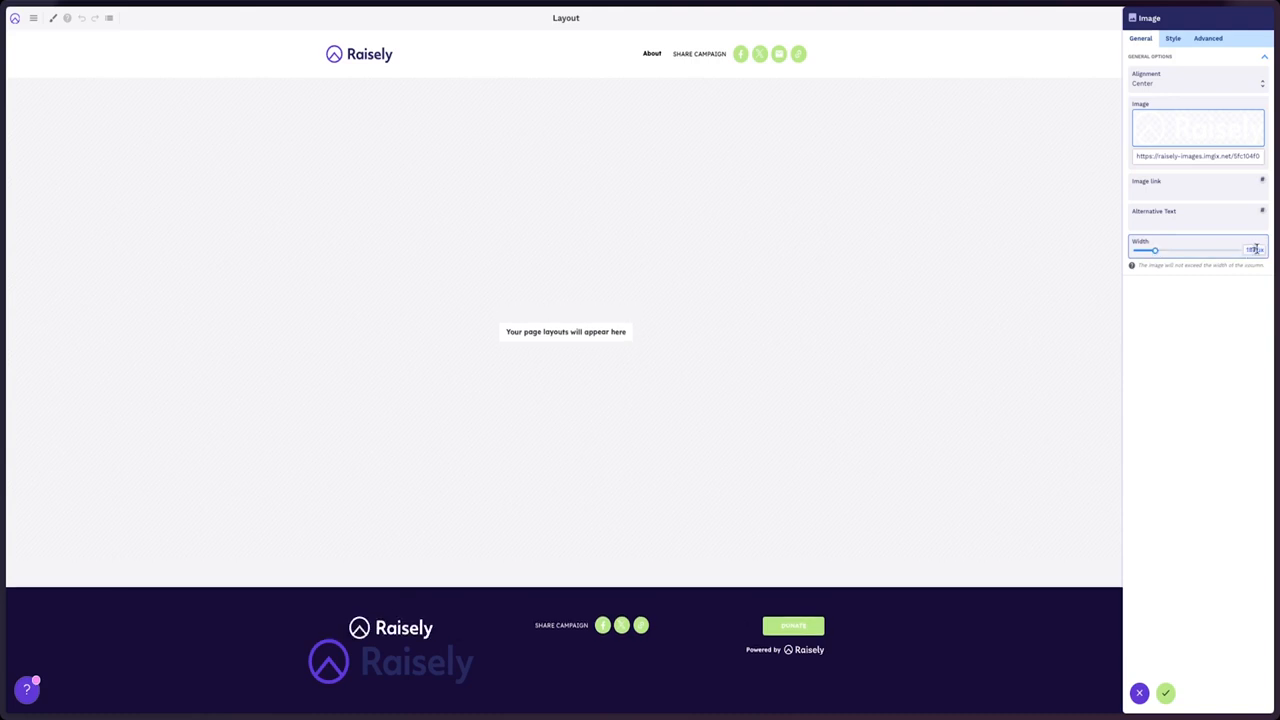
{"action": "type", "text": "180"}
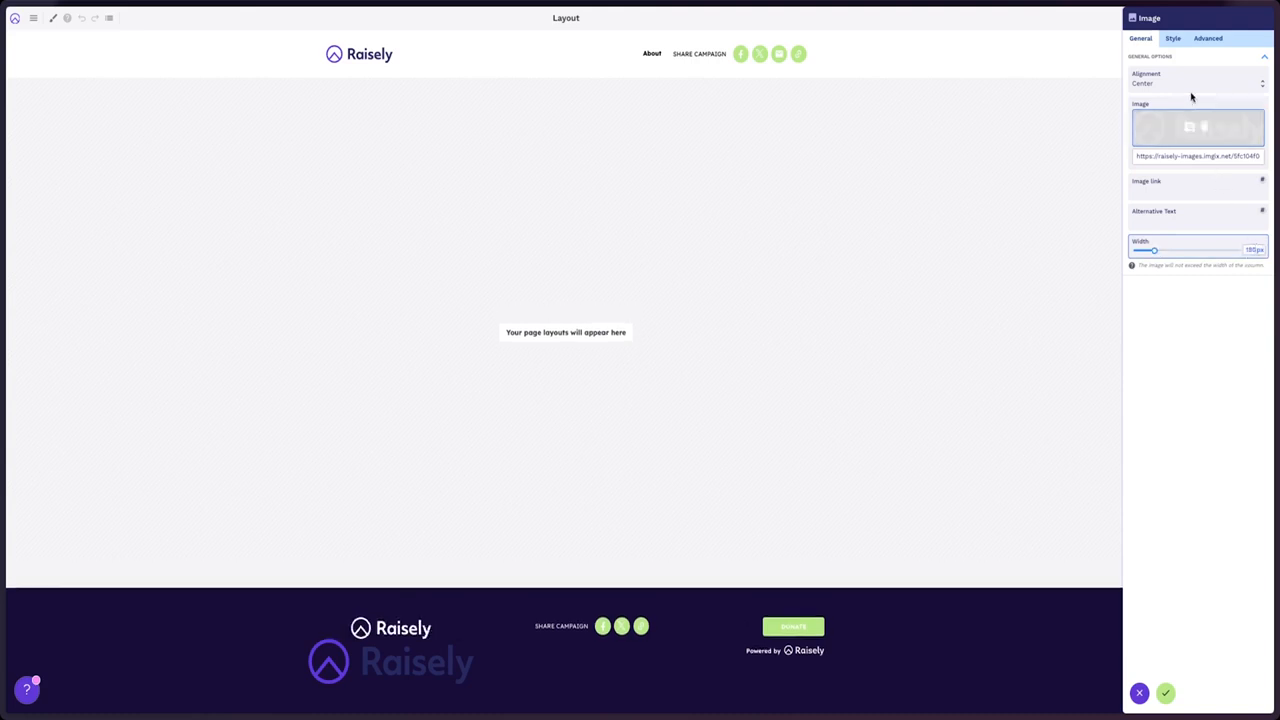
{"action": "left_click", "coordinate": [1178, 85]}
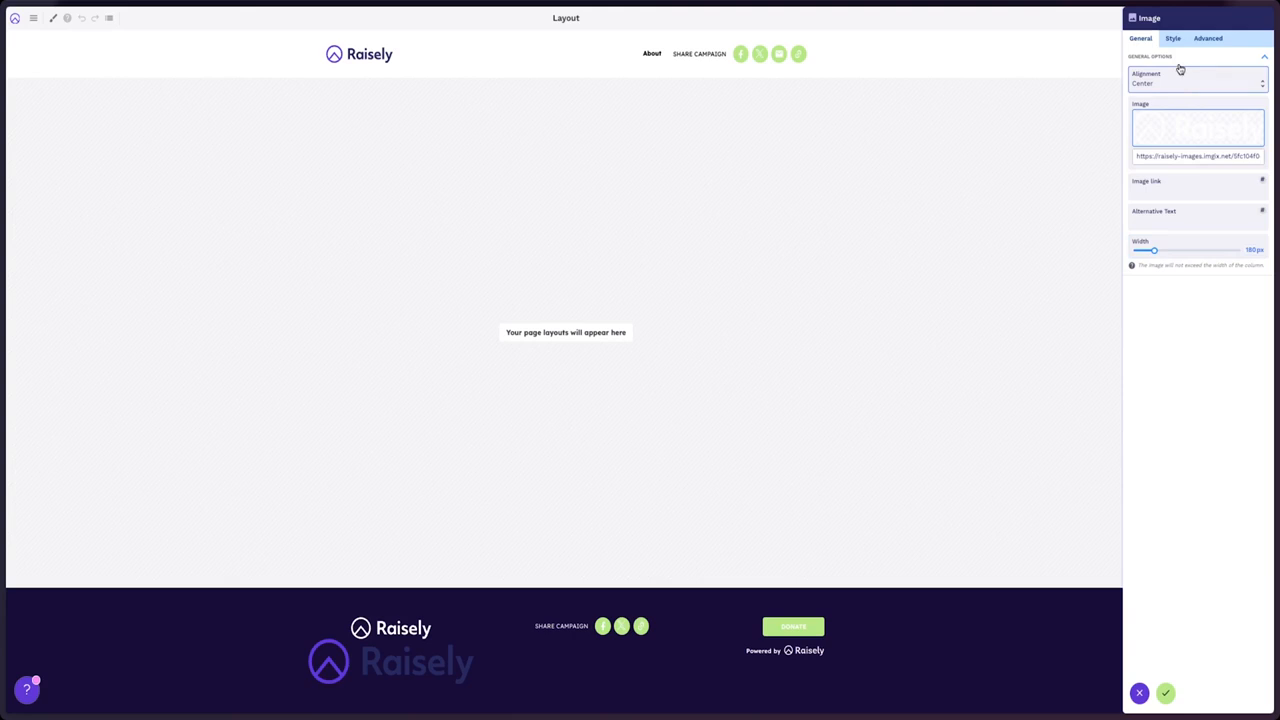
{"action": "key", "text": "Up"}
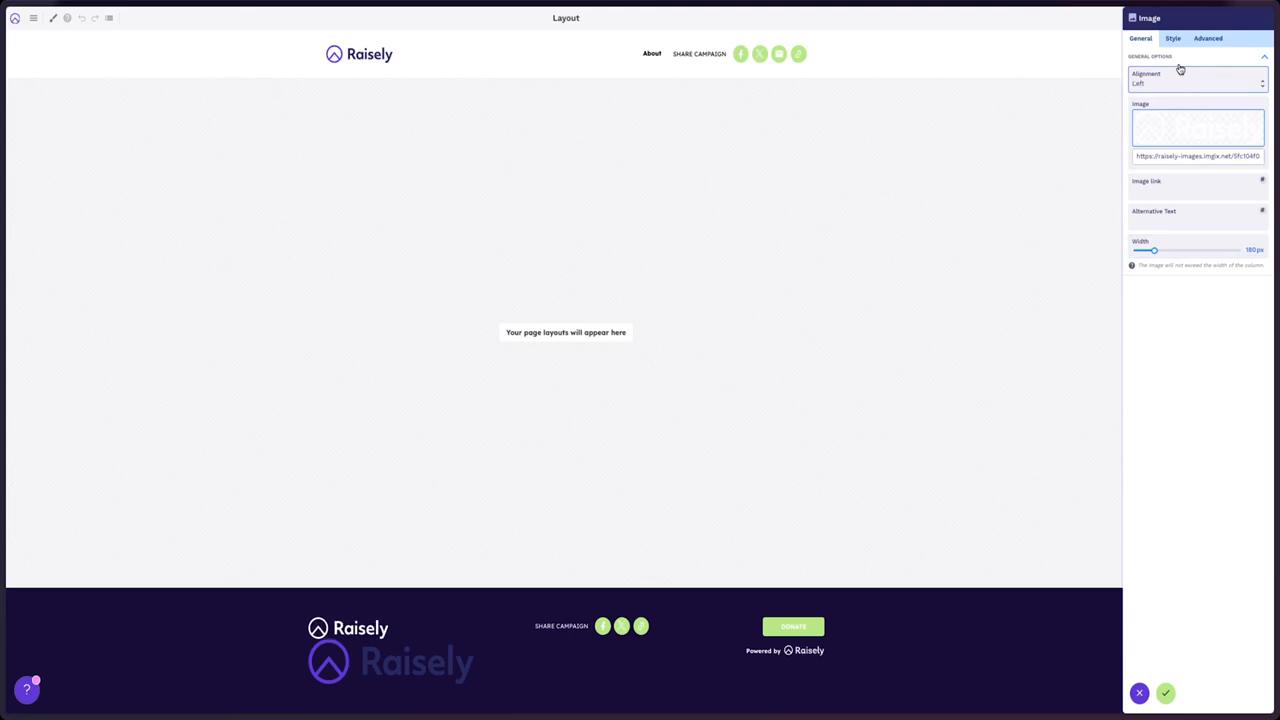
{"action": "left_click", "coordinate": [1166, 693]}
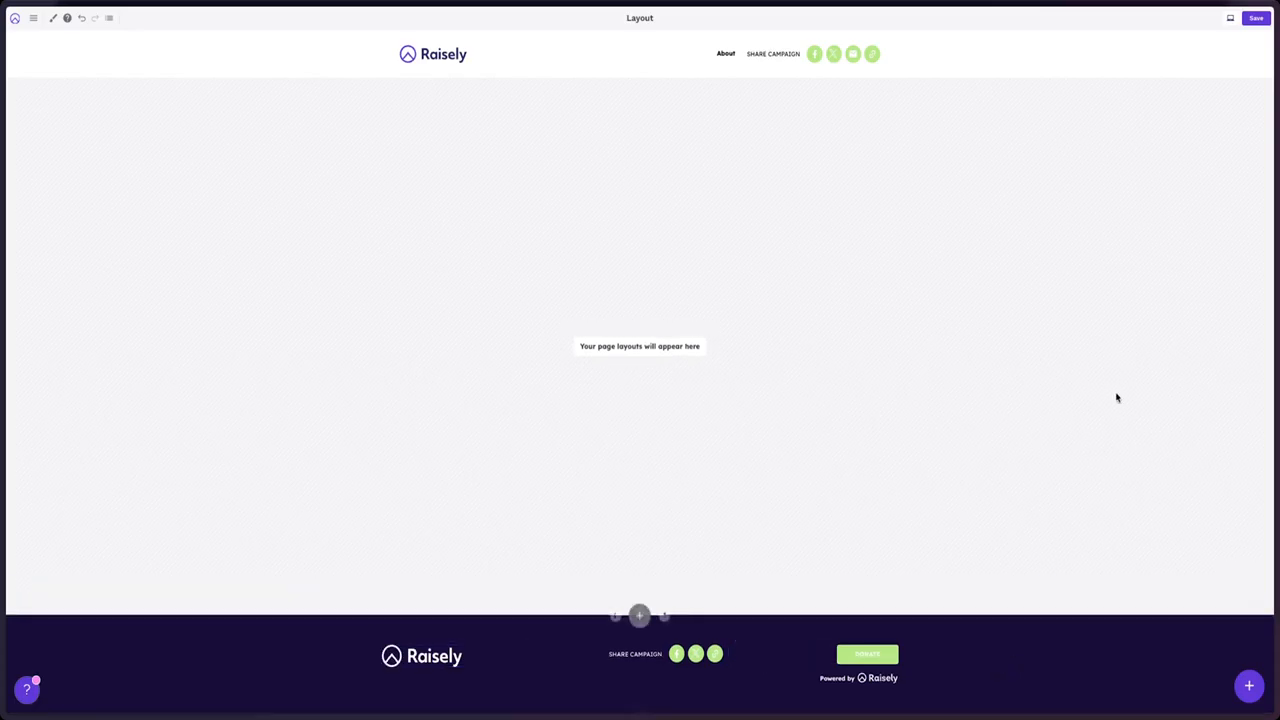
- Remove the original campaign logo from the footer and save the layout
{"action": "left_click", "coordinate": [1257, 18]}
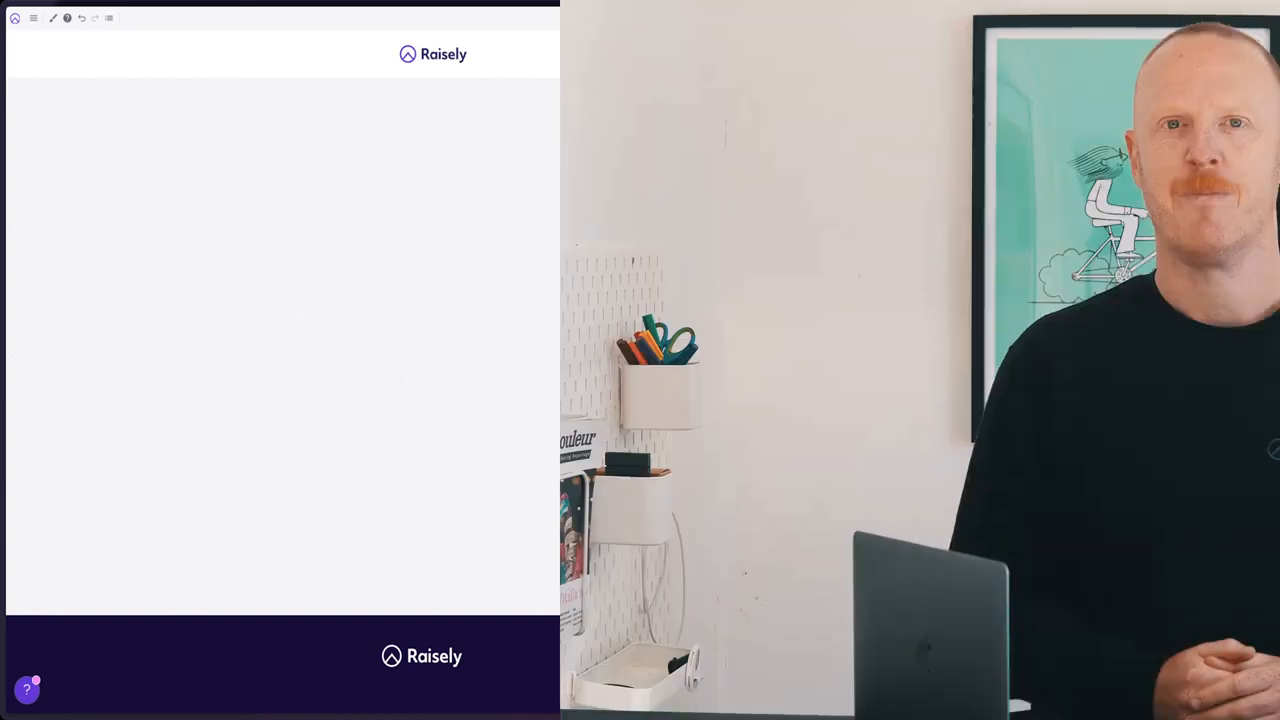